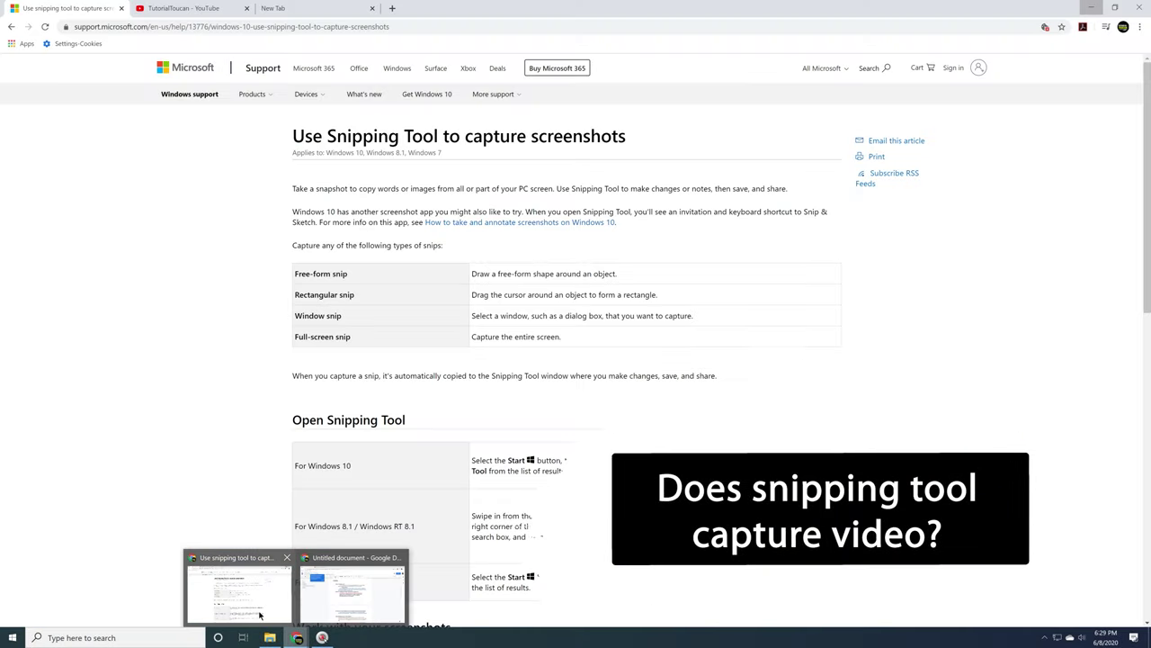
- Select the support article's title, then launch Snipping Tool from Start > Windows Accessories
left_click(259, 615)
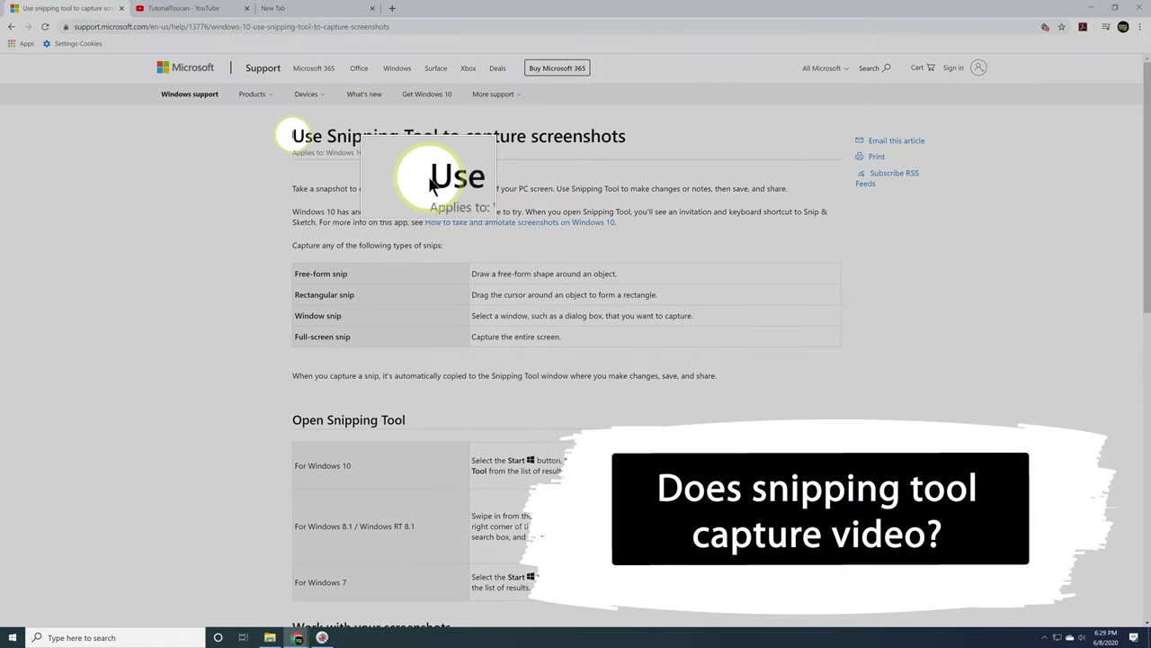
left_click_drag(292, 136, 641, 139)
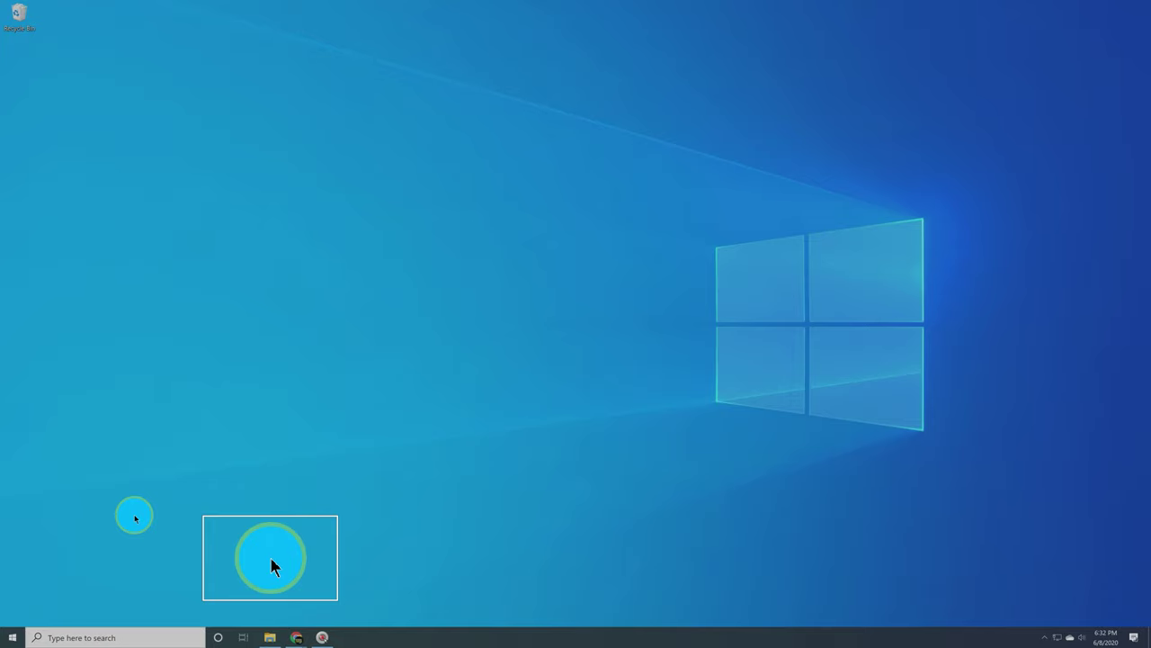
left_click(13, 637)
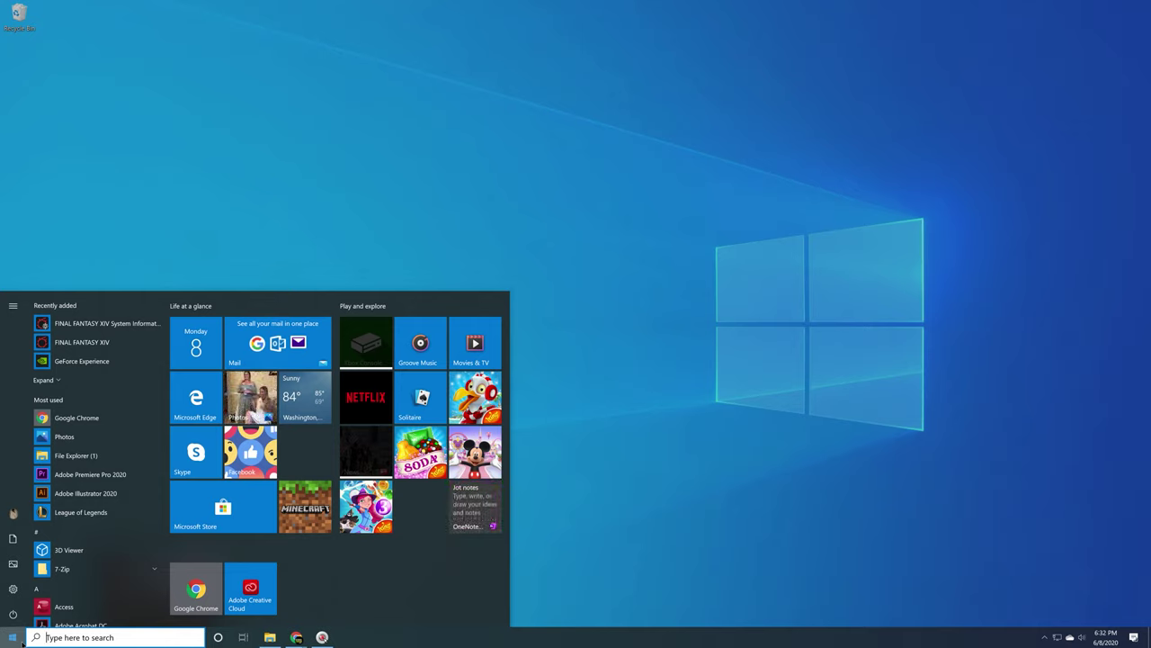
scroll(95, 532, "down", 10)
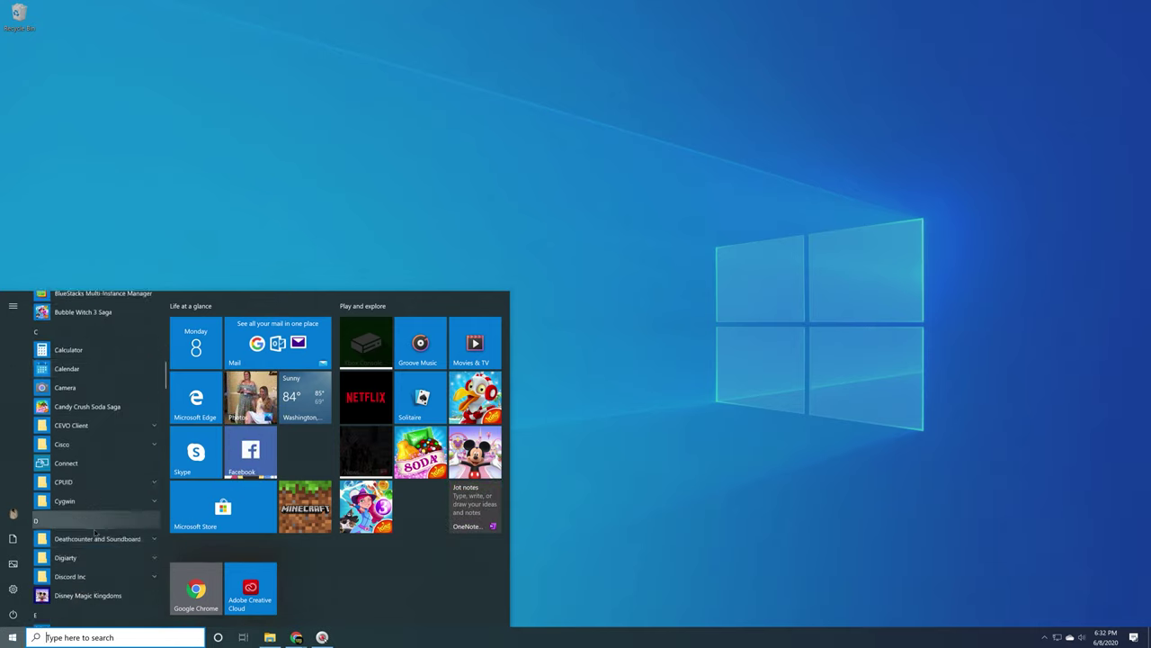
scroll(96, 532, "down", 20)
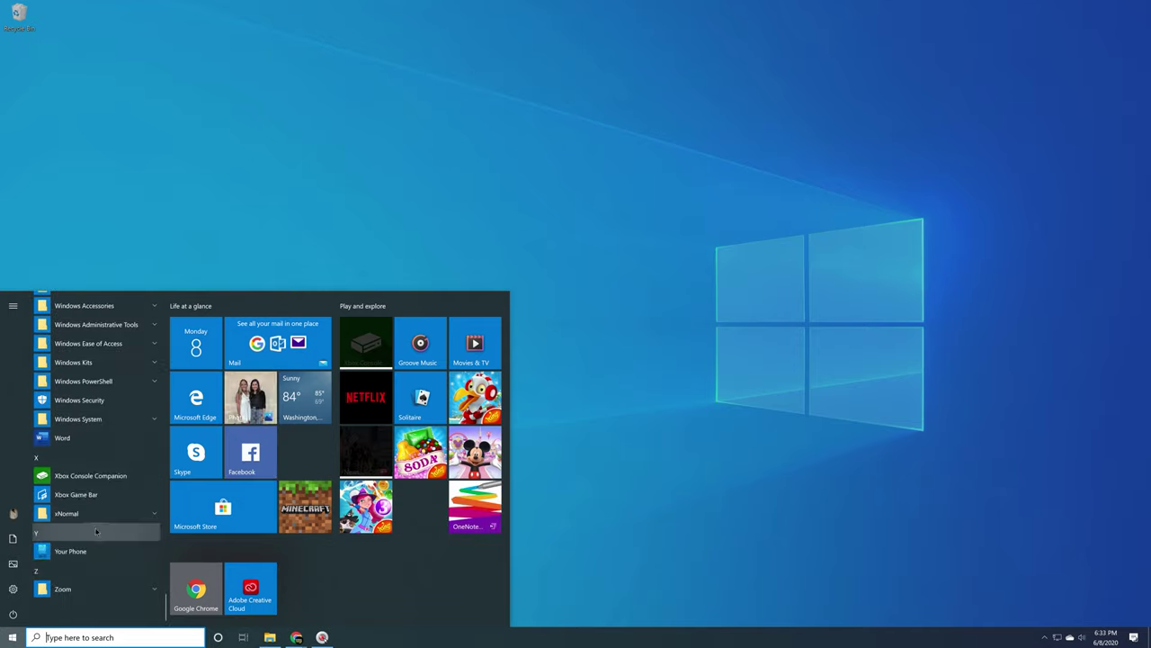
left_click(118, 308)
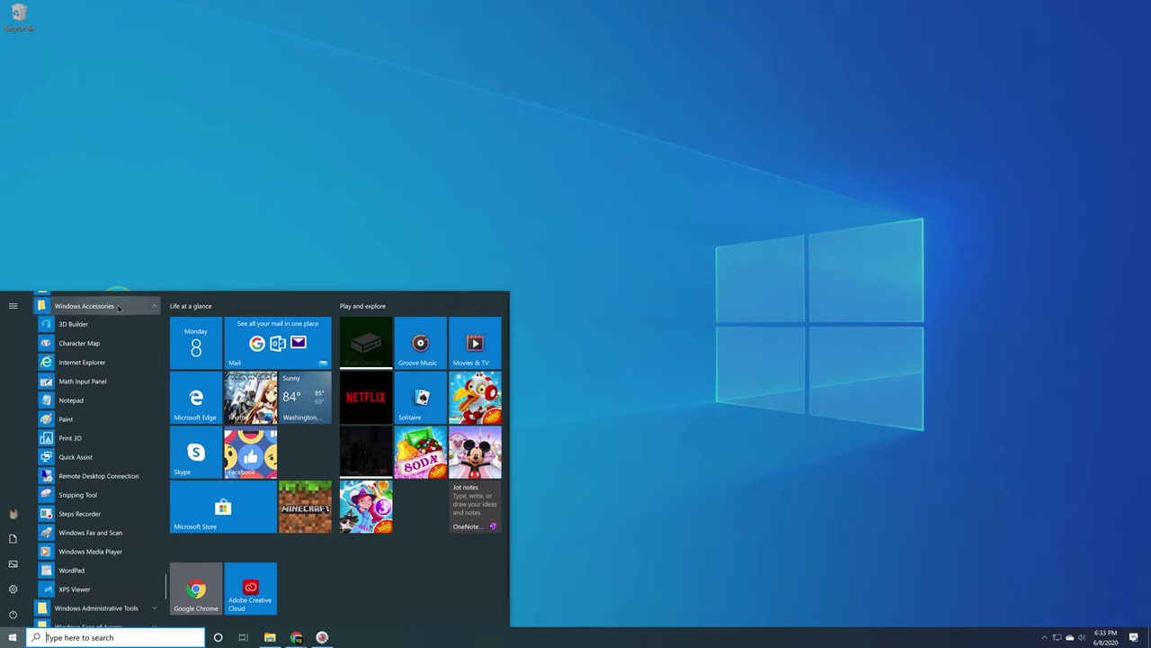
left_click(86, 497)
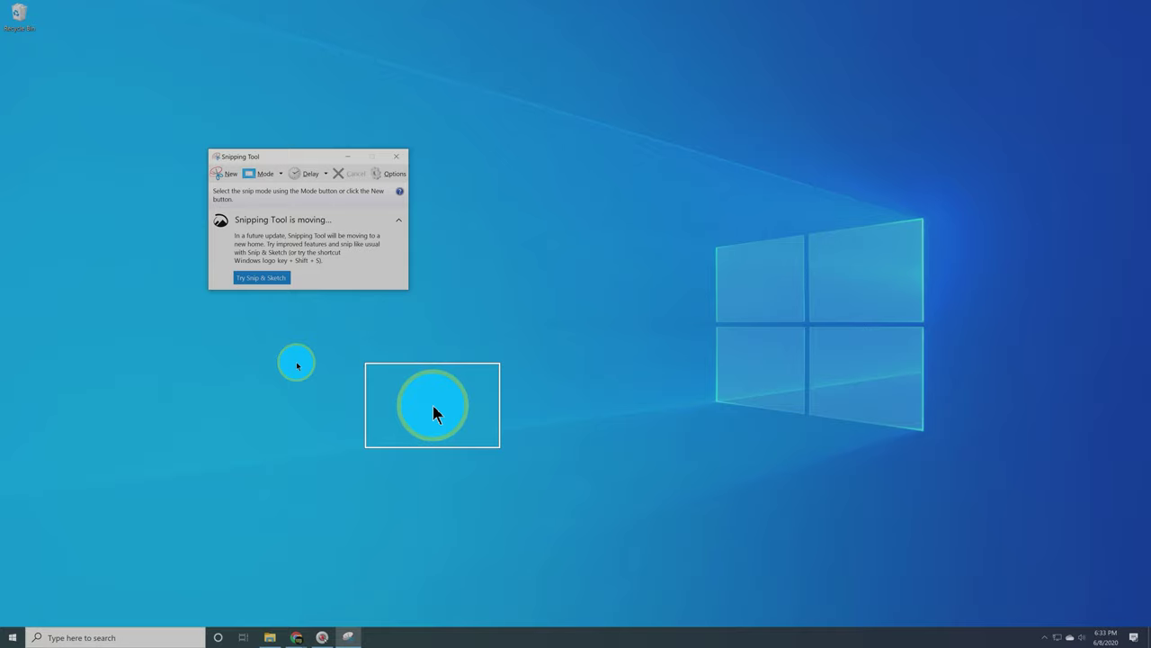
- Close Snipping Tool and reopen it by searching 'snipping tool' in Windows Search
key("alt+F4")
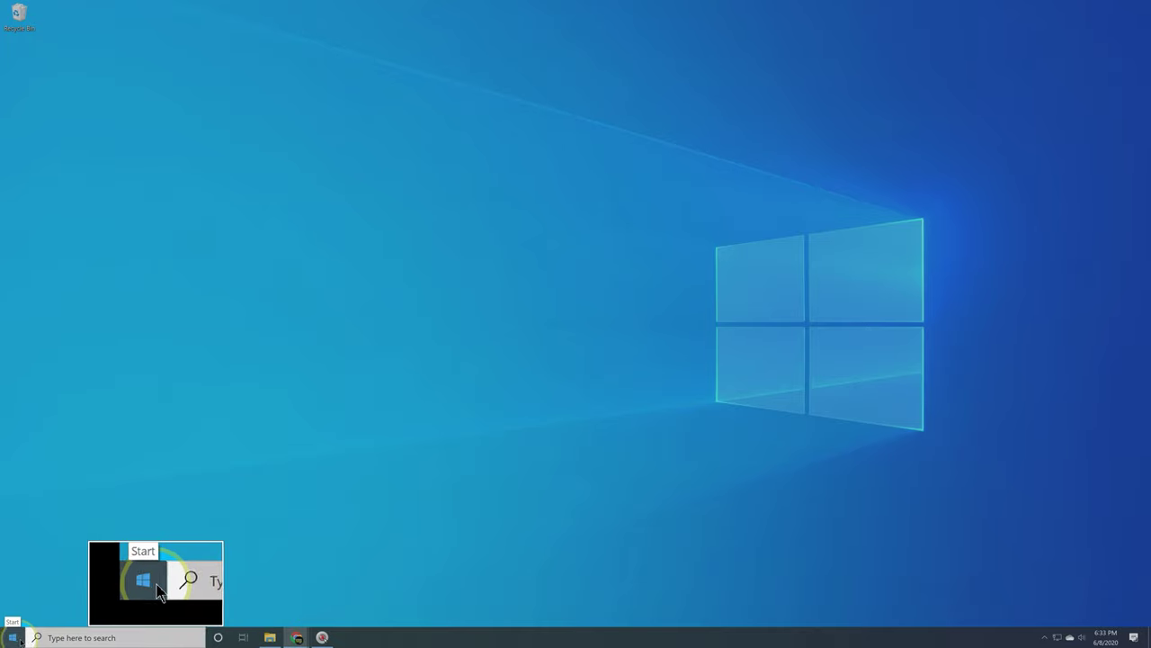
left_click(50, 637)
type("snipping tool")
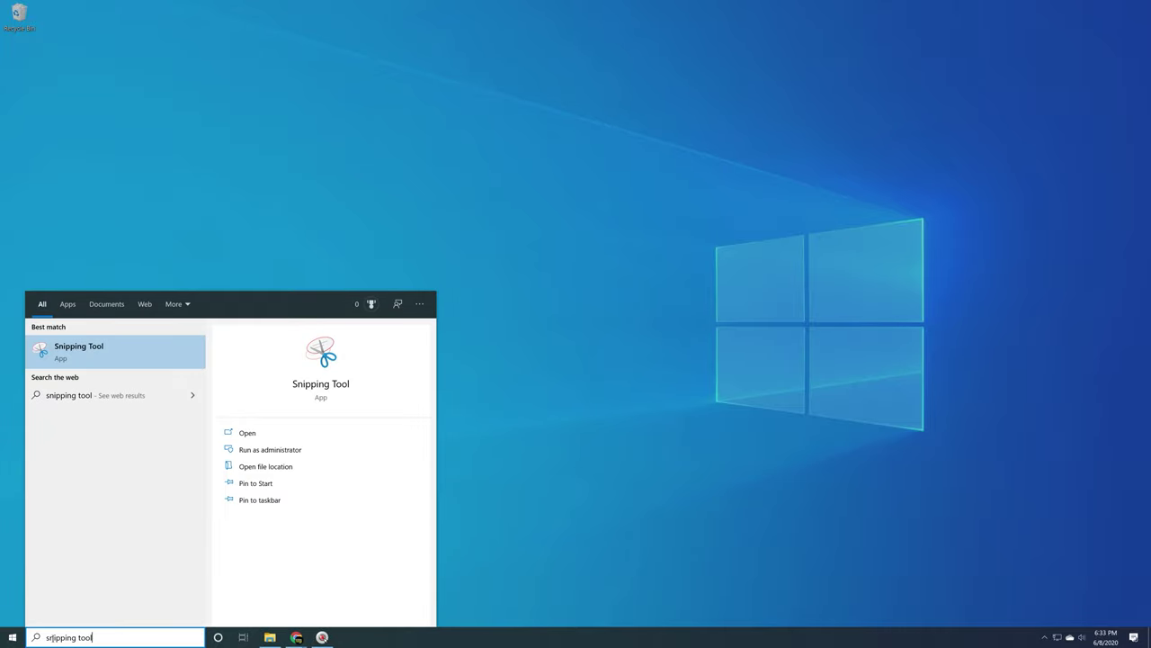
key("Return")
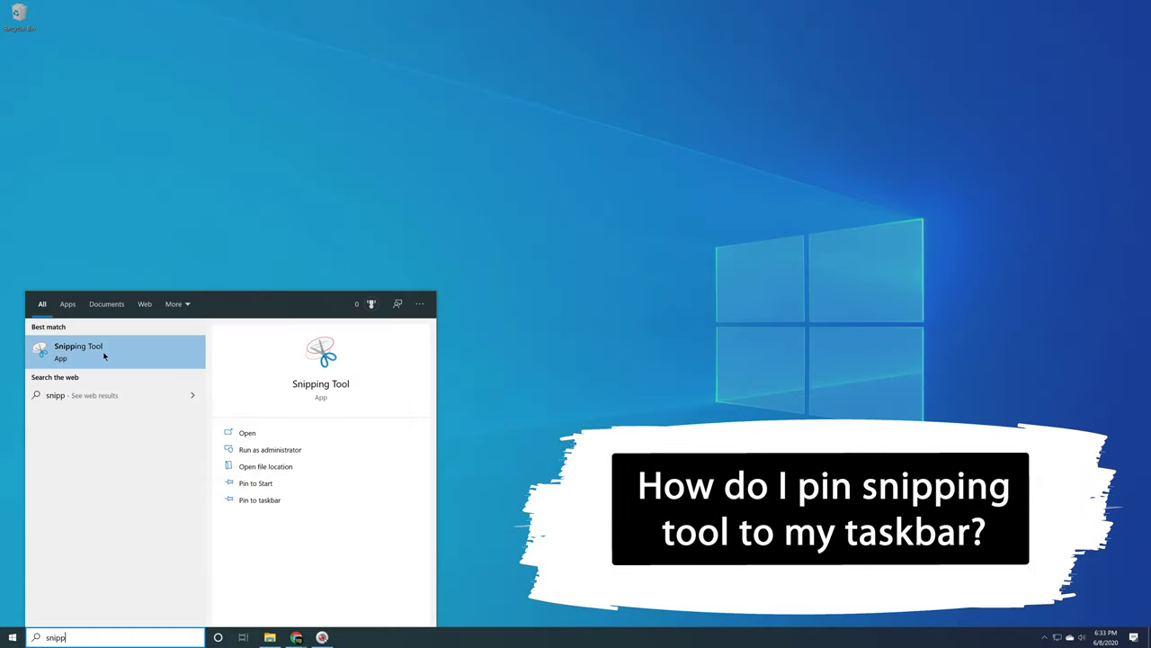
- Pin Snipping Tool to the taskbar and launch it from the pinned shortcut
right_click(102, 354)
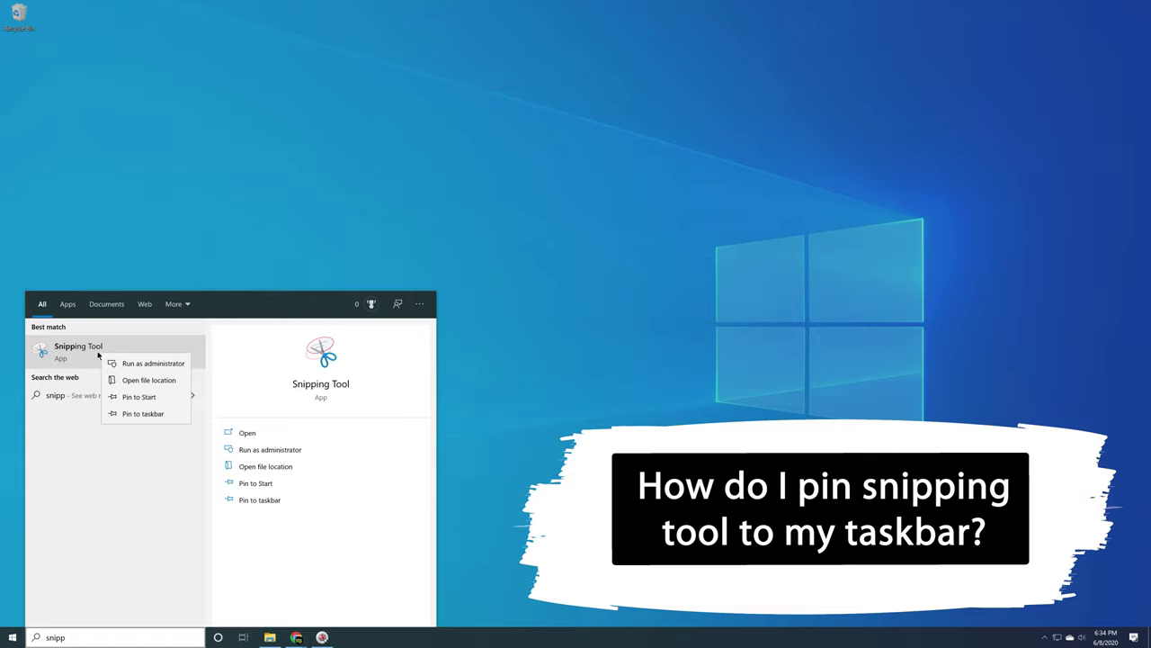
left_click(142, 413)
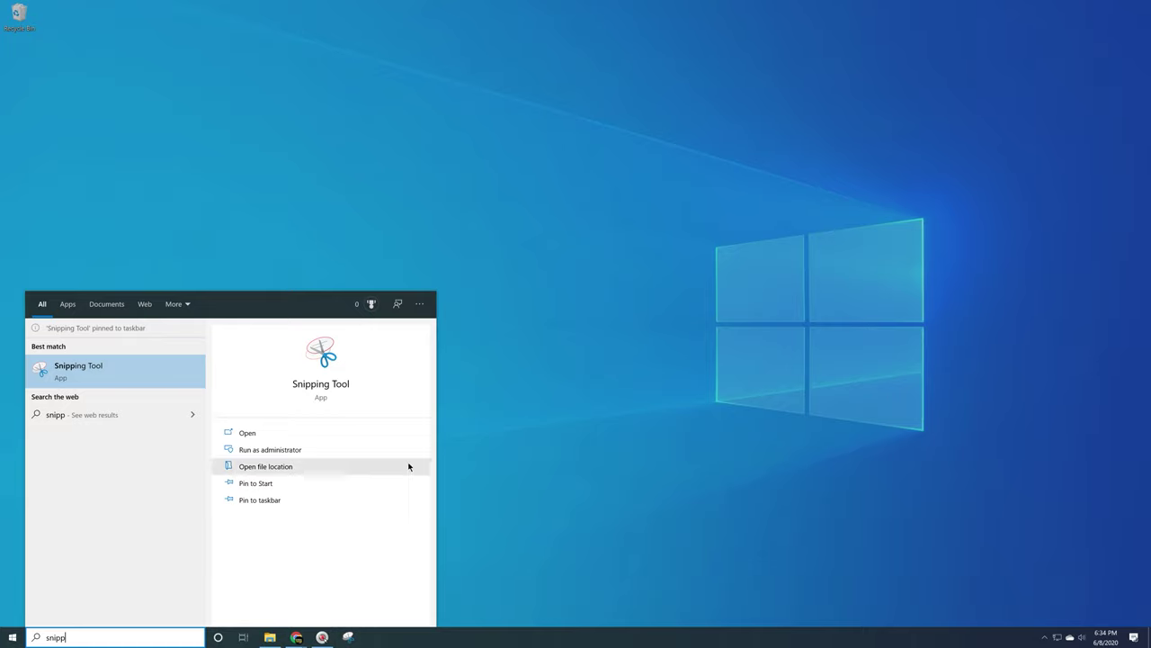
left_click(350, 637)
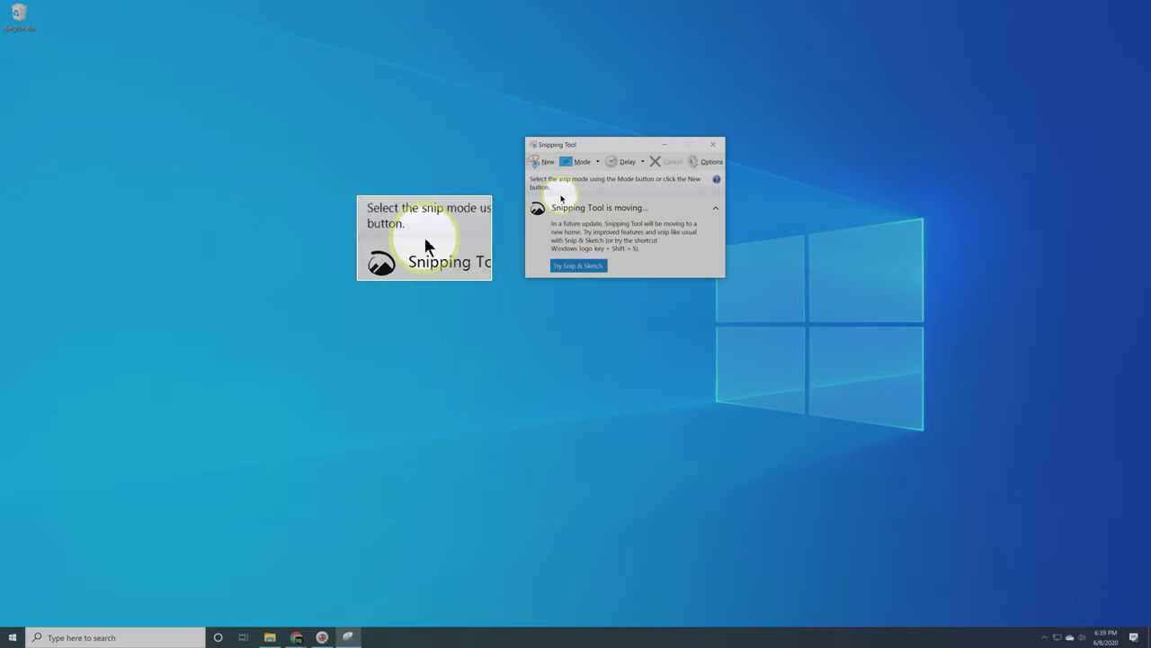
- Snip a desktop rectangle and set it to save on the Desktop as desktop_scr in JPEG
left_click(550, 162)
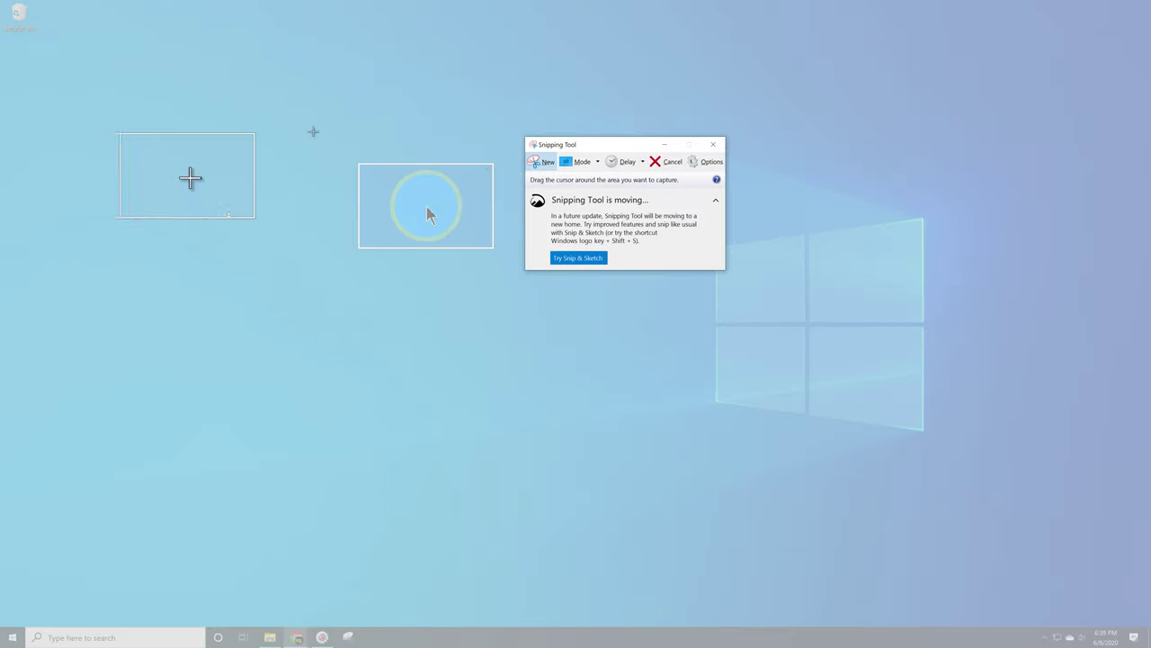
left_click_drag(84, 38, 924, 531)
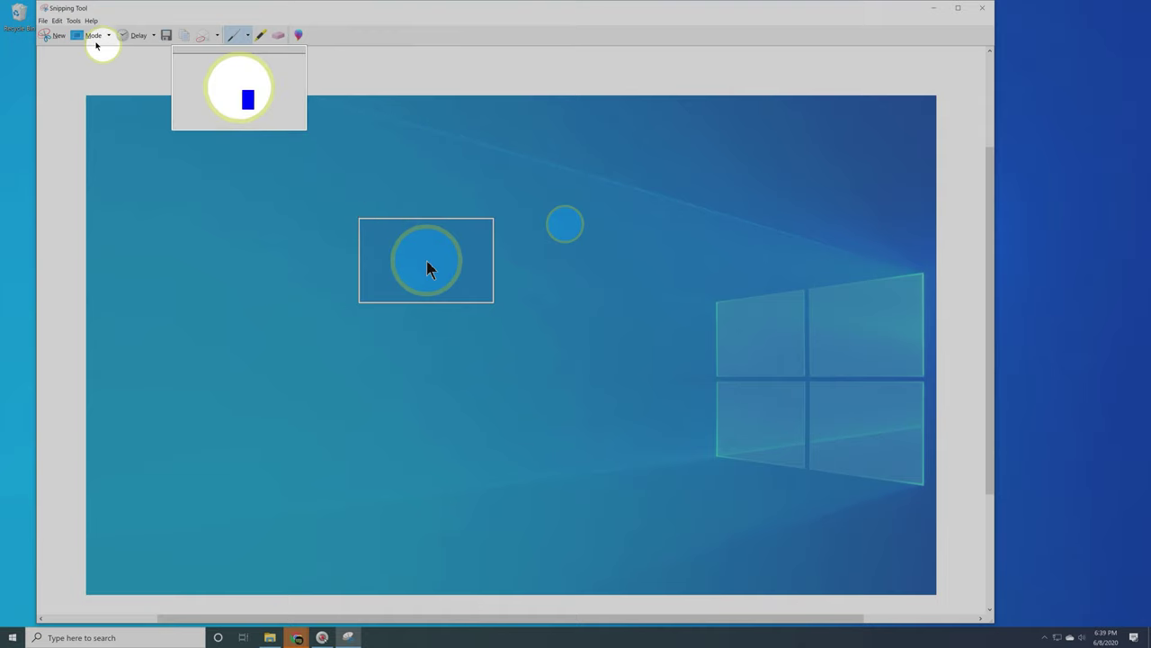
left_click(44, 21)
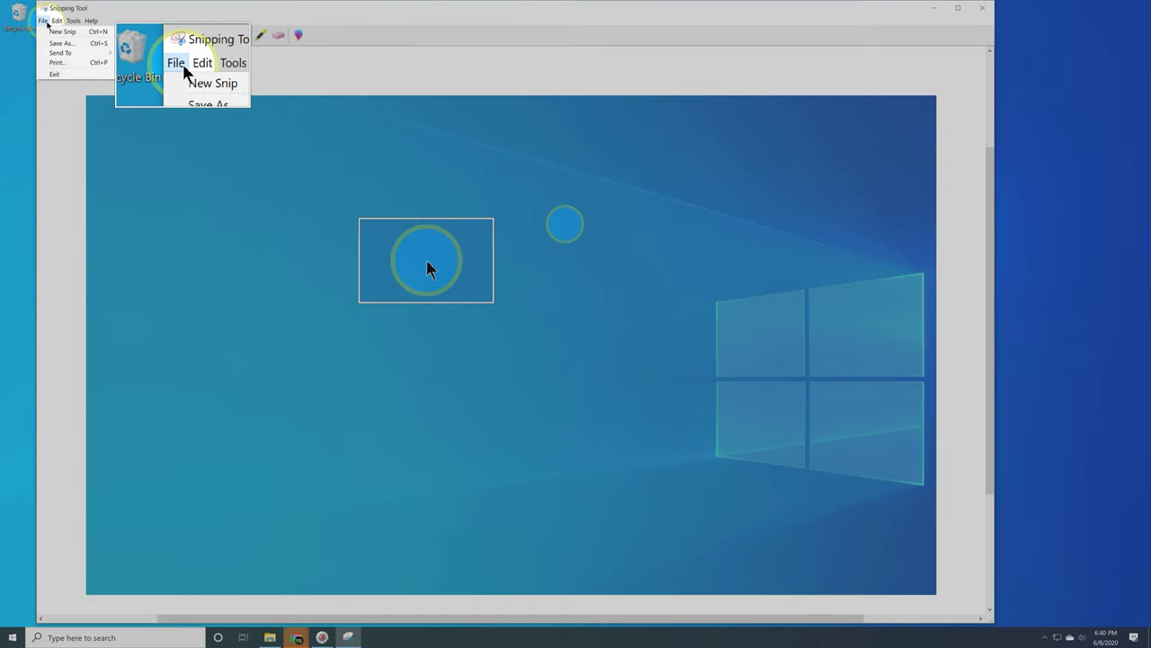
left_click(54, 43)
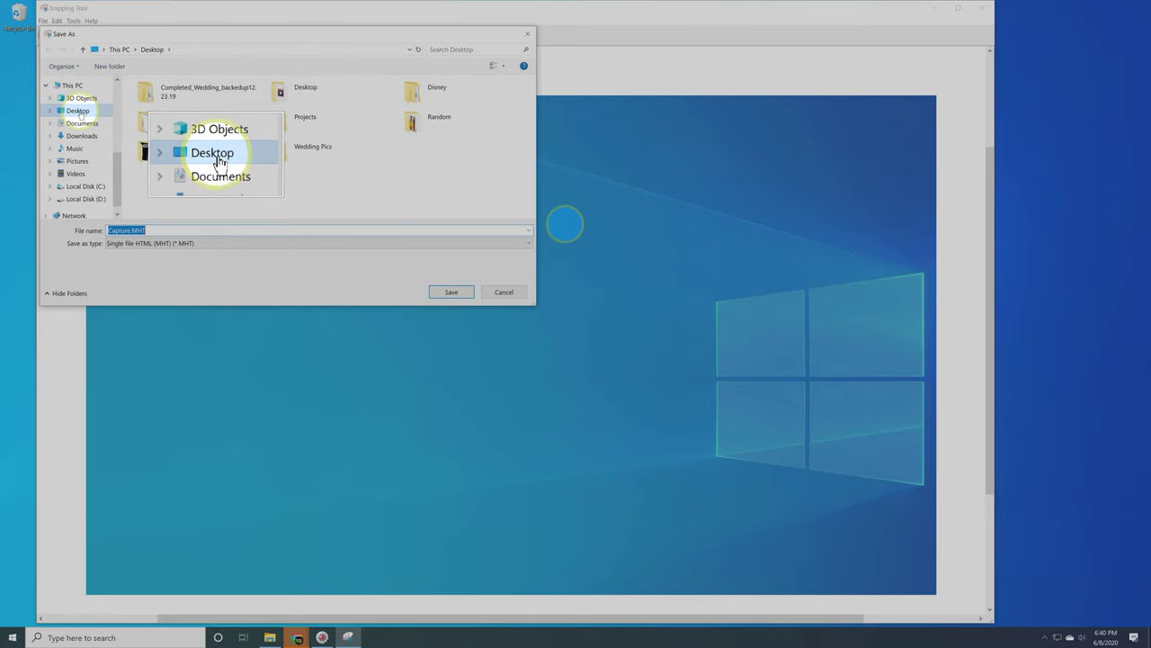
left_click(79, 113)
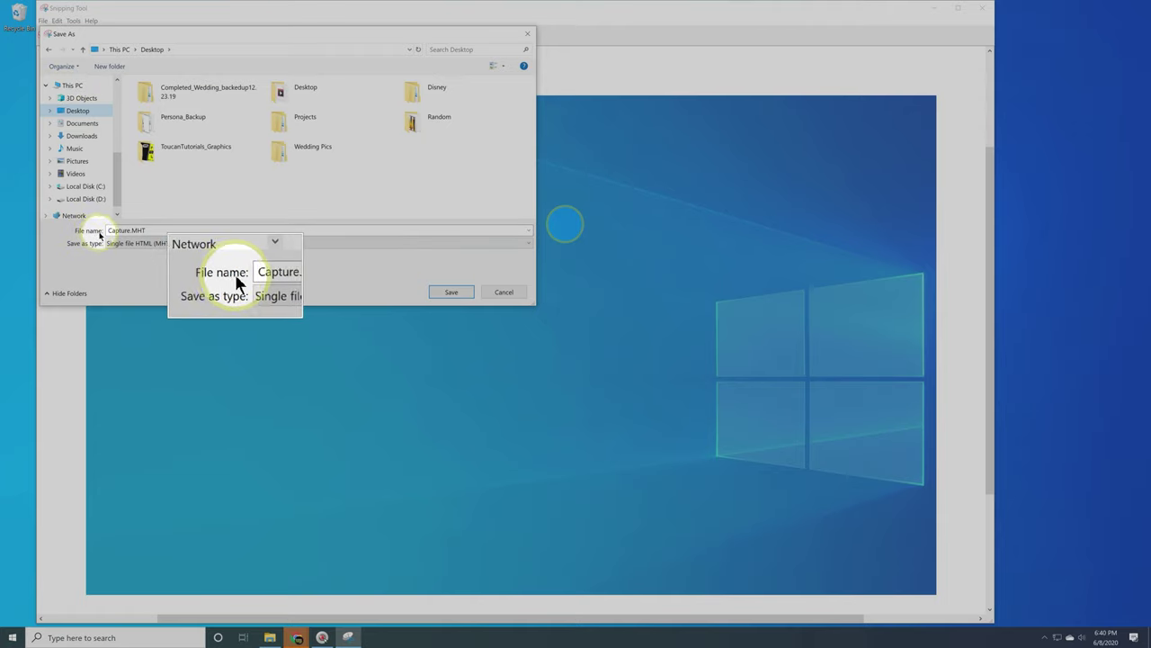
left_click(141, 230)
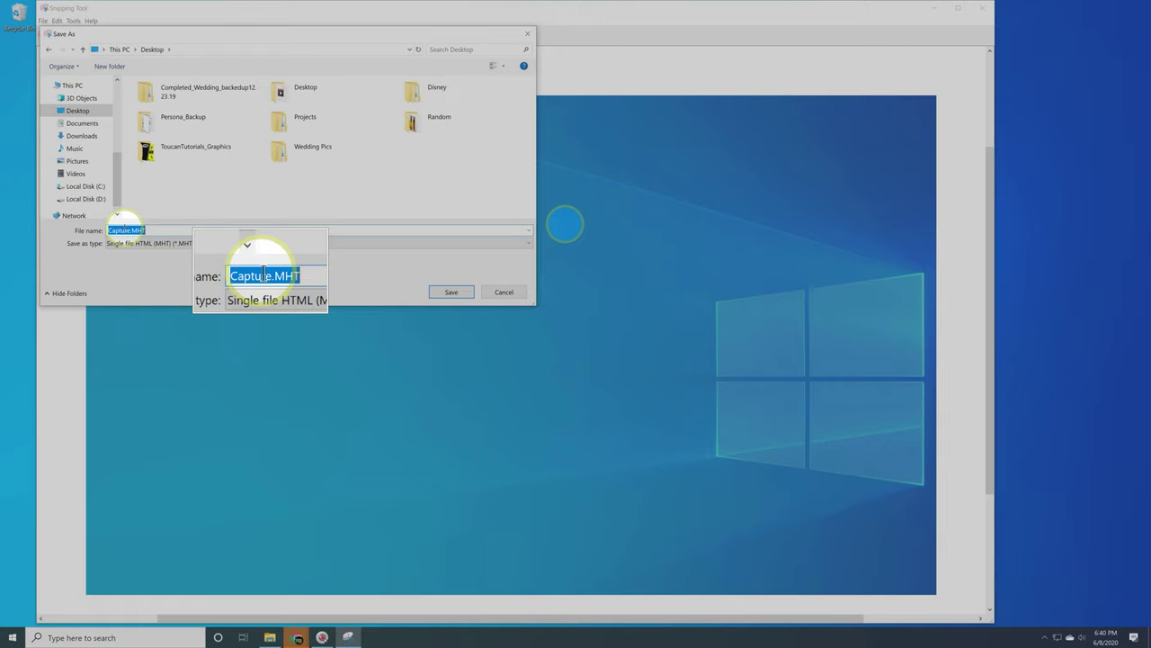
type("desktop_scr")
left_click(108, 243)
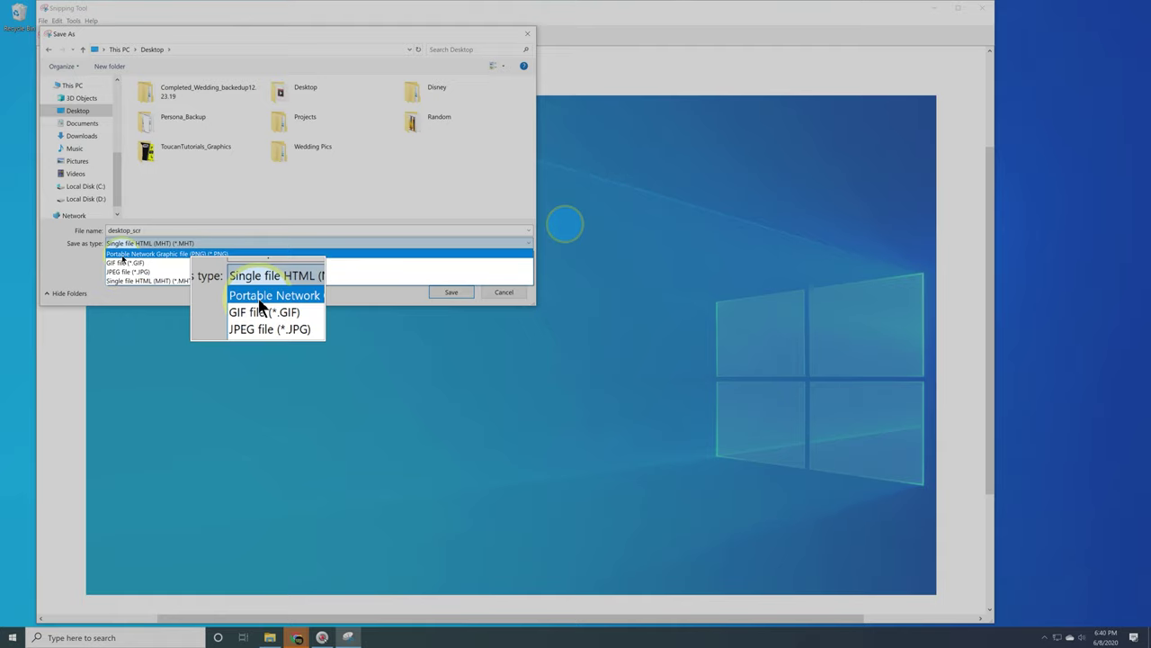
left_click(126, 271)
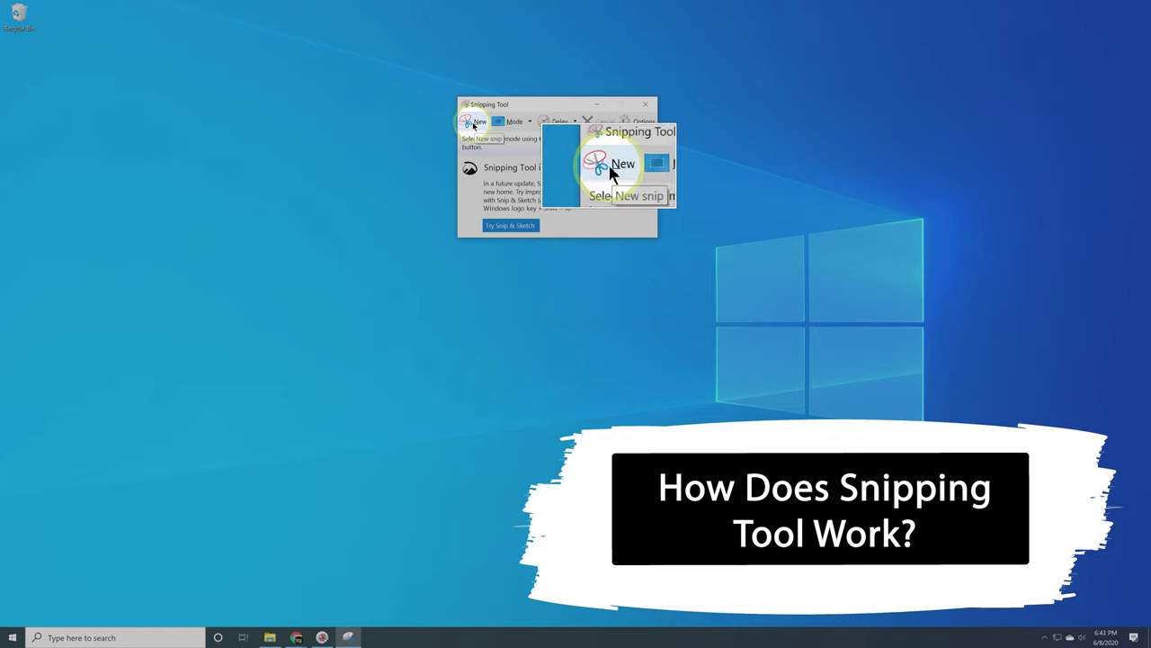
- Move the Snipping Tool window left and capture a small rectangular snip of the desktop
left_click(474, 124)
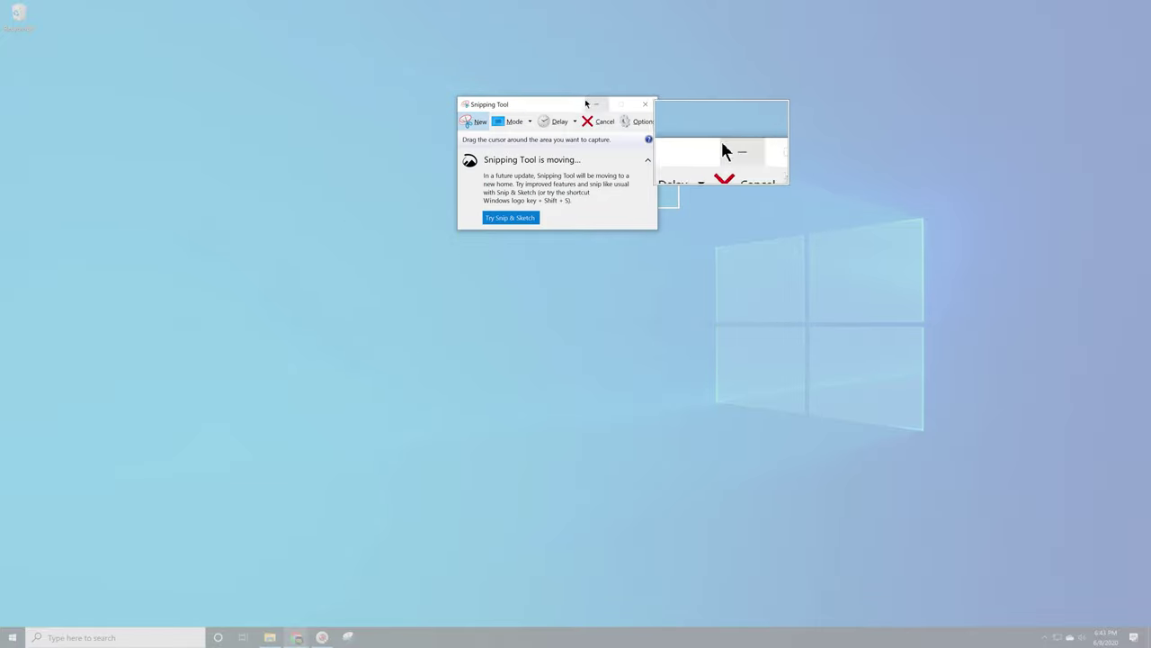
left_click_drag(586, 103, 289, 110)
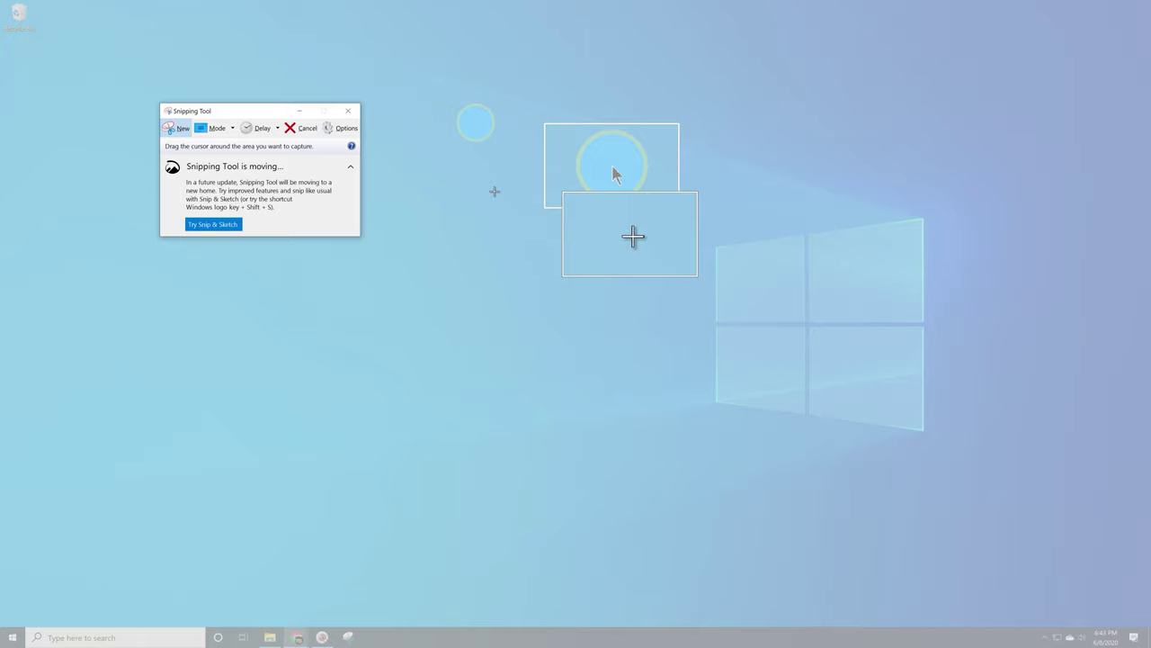
left_click_drag(545, 123, 681, 210)
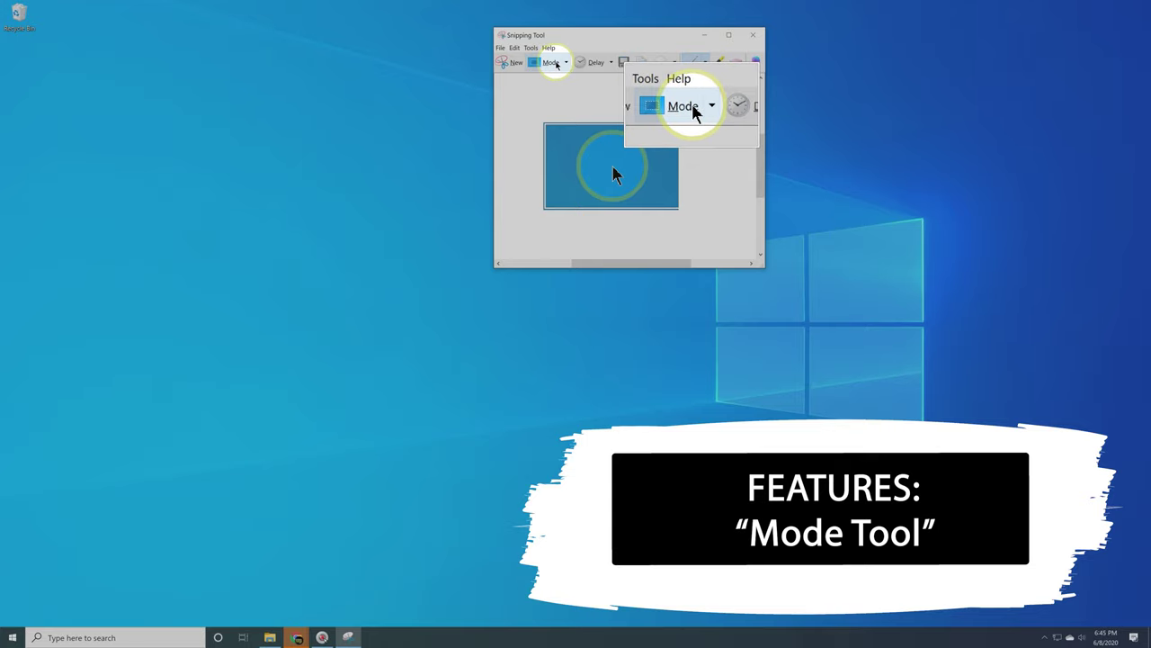
left_click(567, 63)
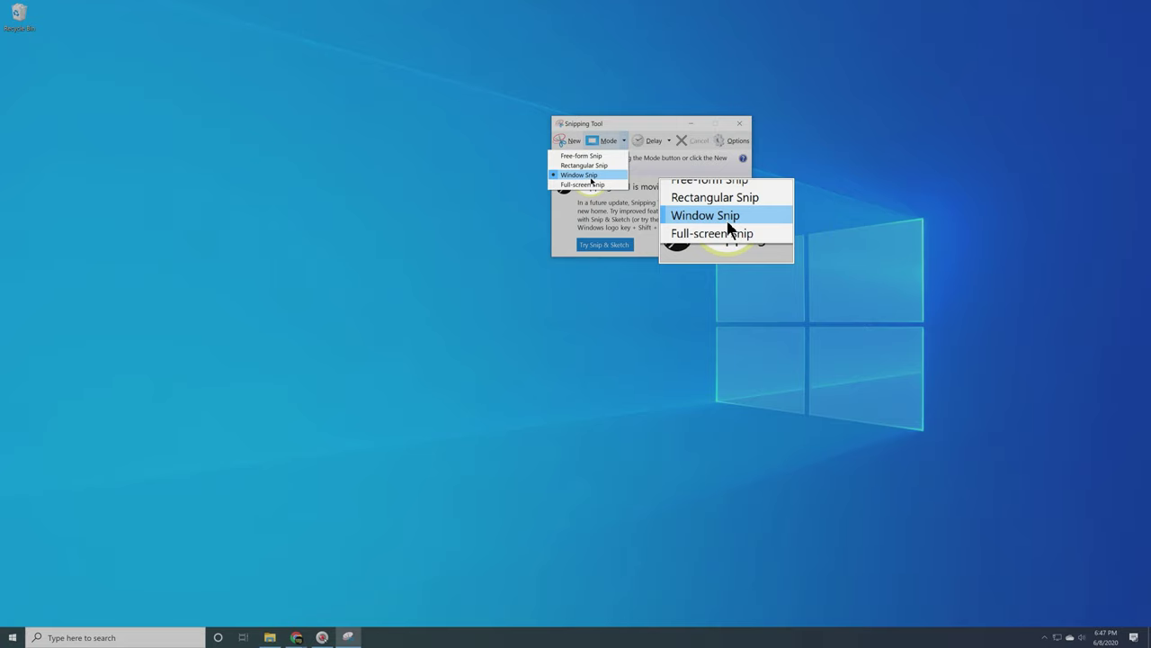
- Switch to Window Snip mode and capture the desktop as a window snip
left_click(585, 176)
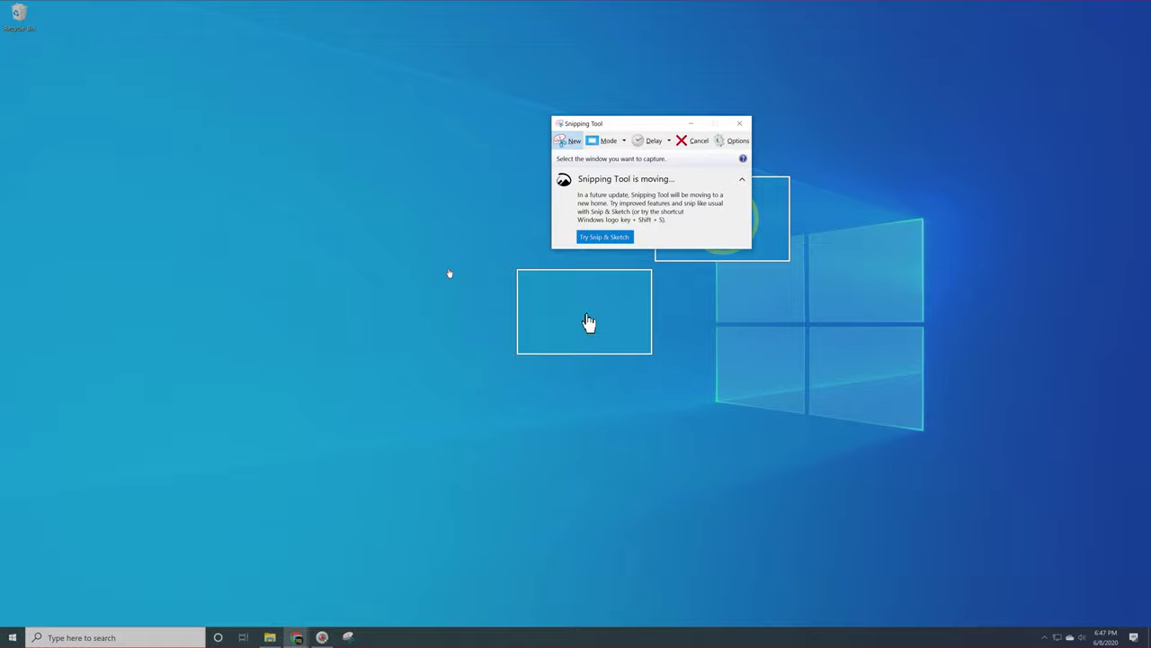
left_click(448, 274)
left_click(442, 125)
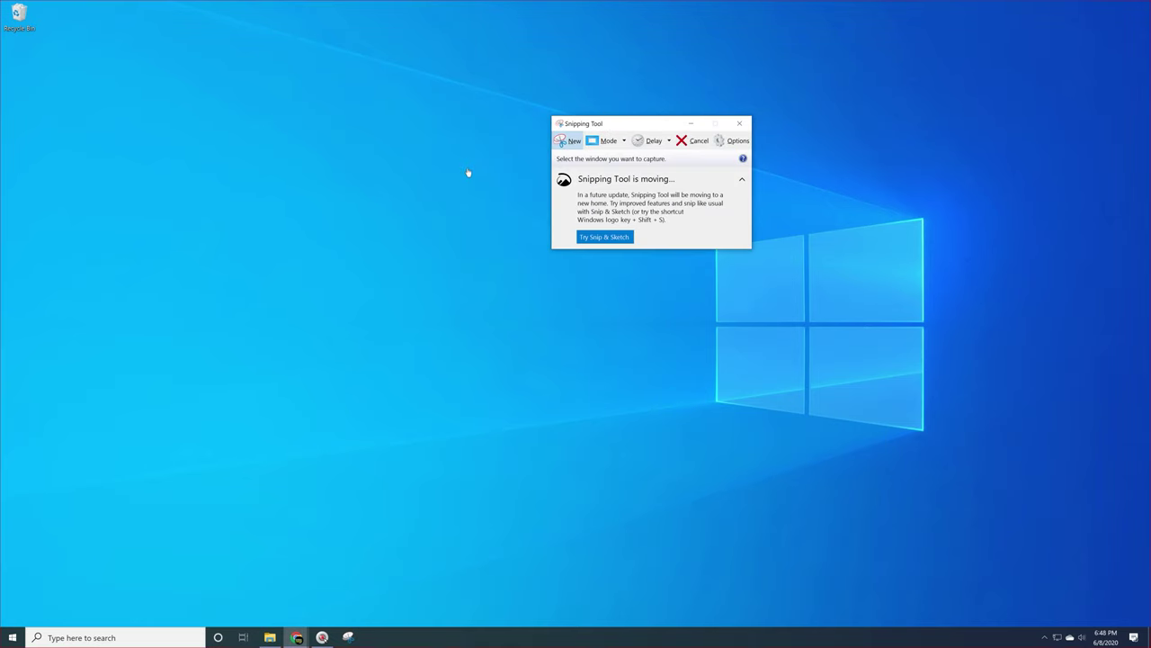
left_click(466, 224)
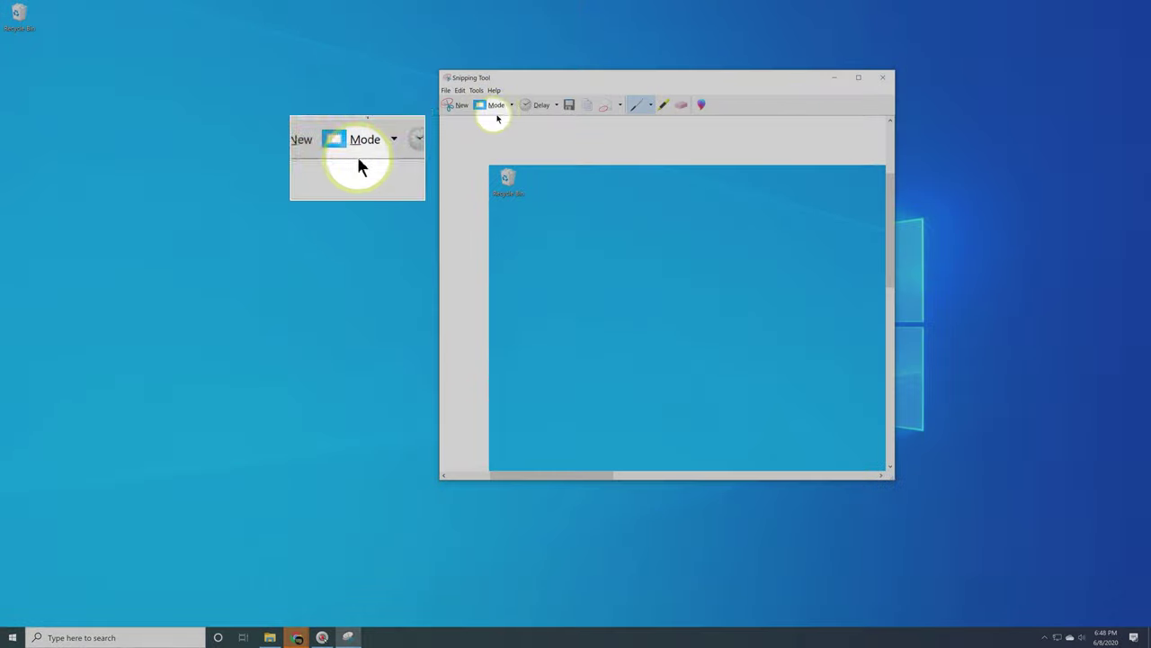
- Take a free-form snip around the Recycle Bin icon
left_click(511, 105)
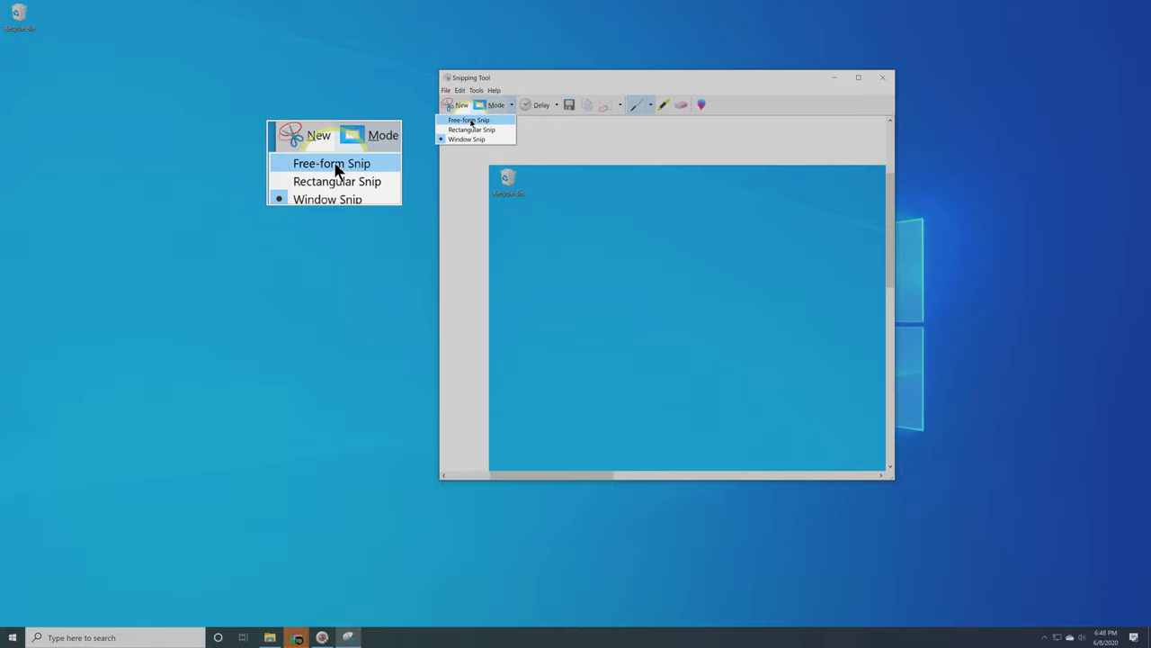
left_click(468, 120)
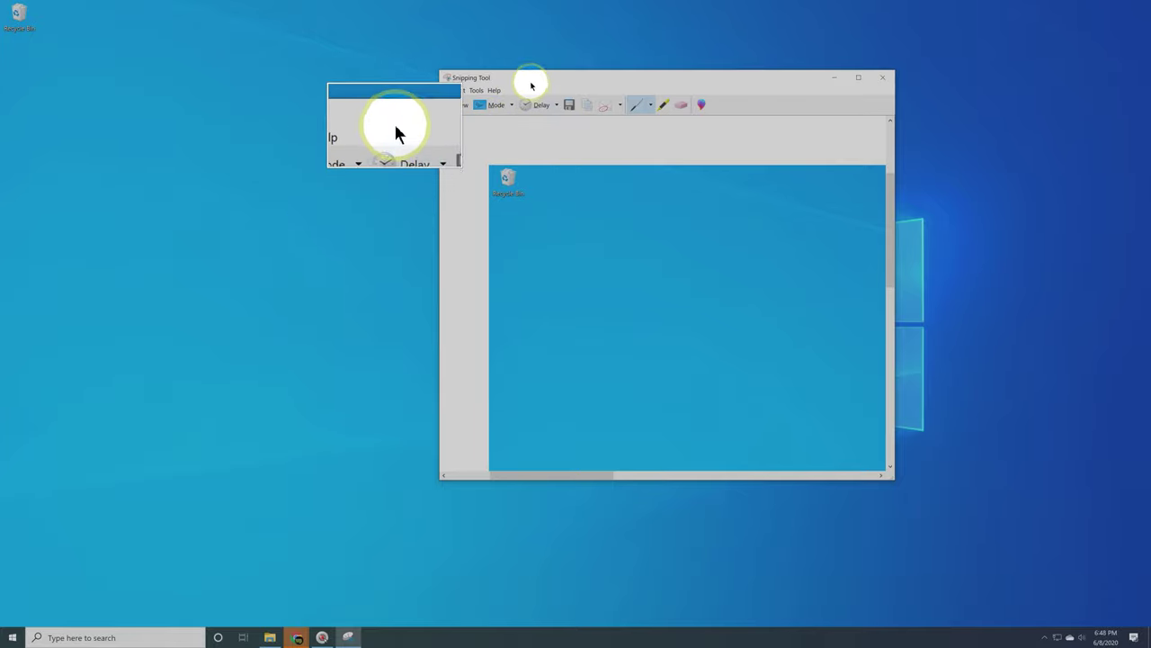
left_click_drag(530, 79, 765, 22)
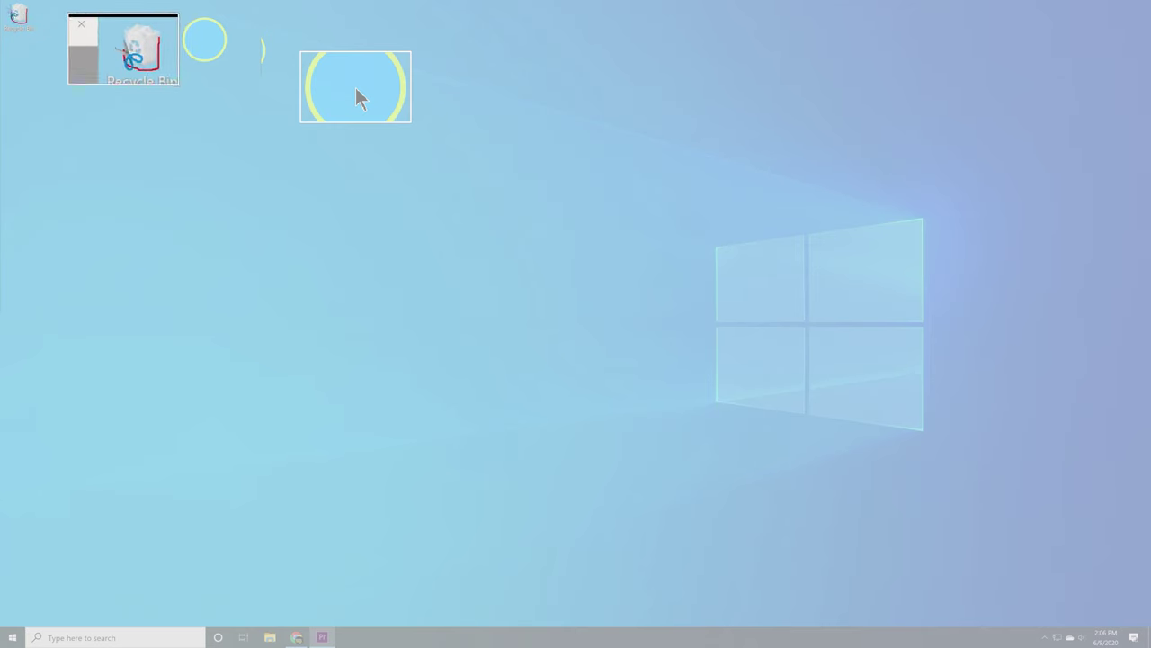
left_click(206, 39)
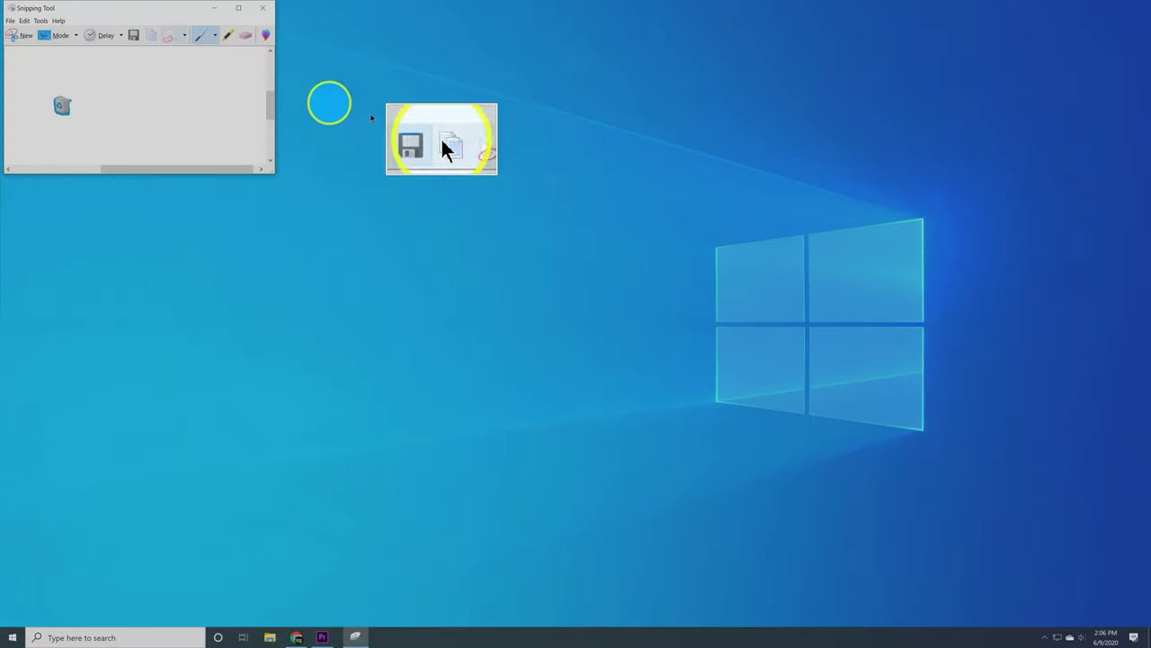
left_click_drag(165, 10, 661, 57)
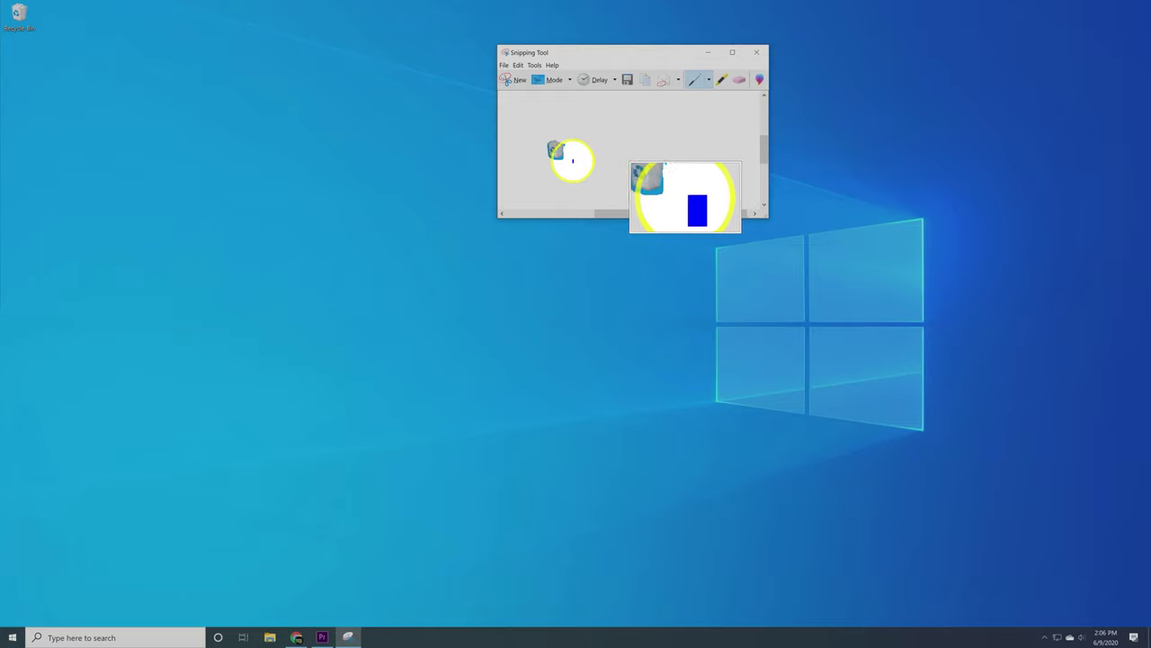
- Switch the pen ink to red for marking the snip
left_click(694, 79)
left_click(693, 100)
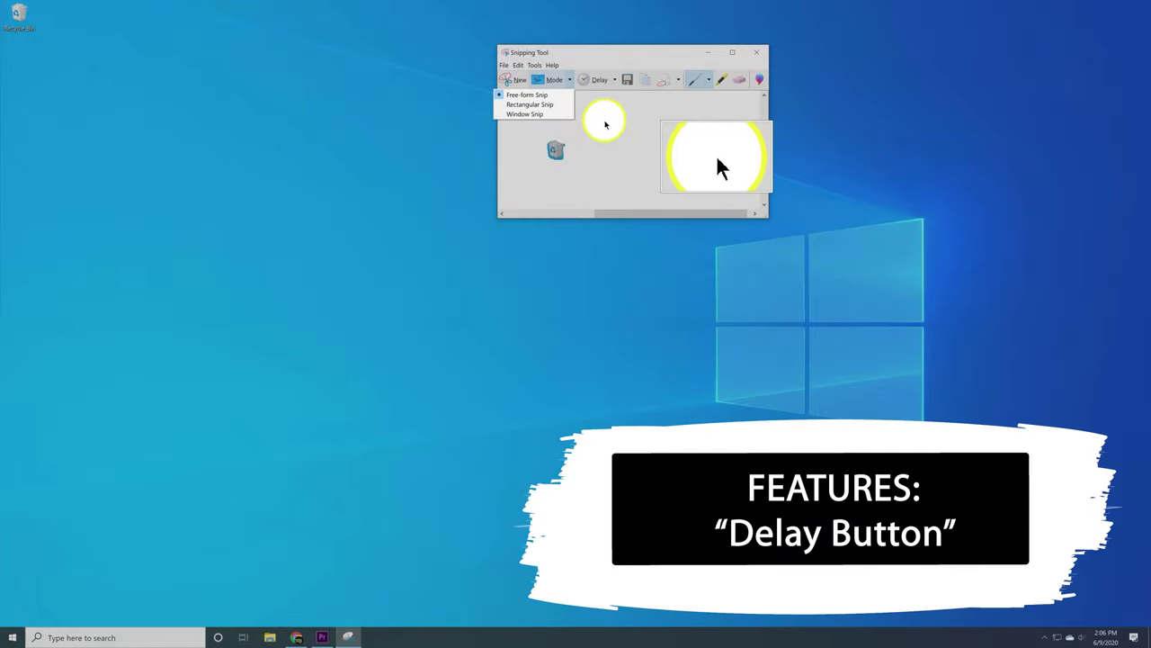
left_click(605, 124)
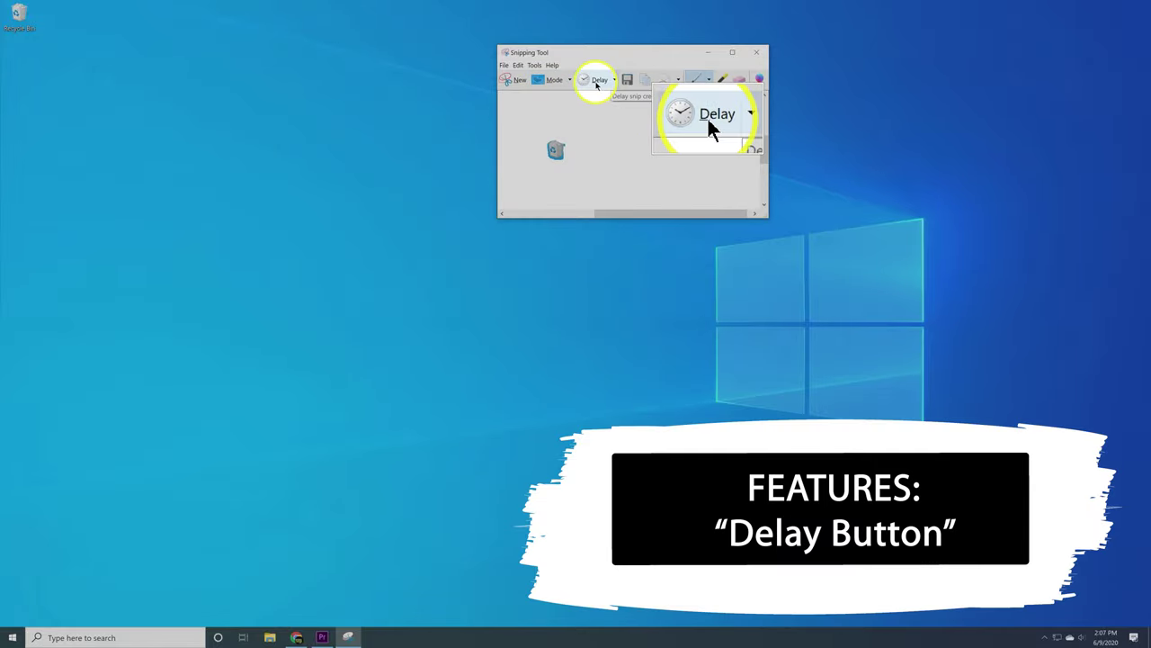
- Keep No Delay, start and cancel a new snip, then show the delay choices
left_click(614, 81)
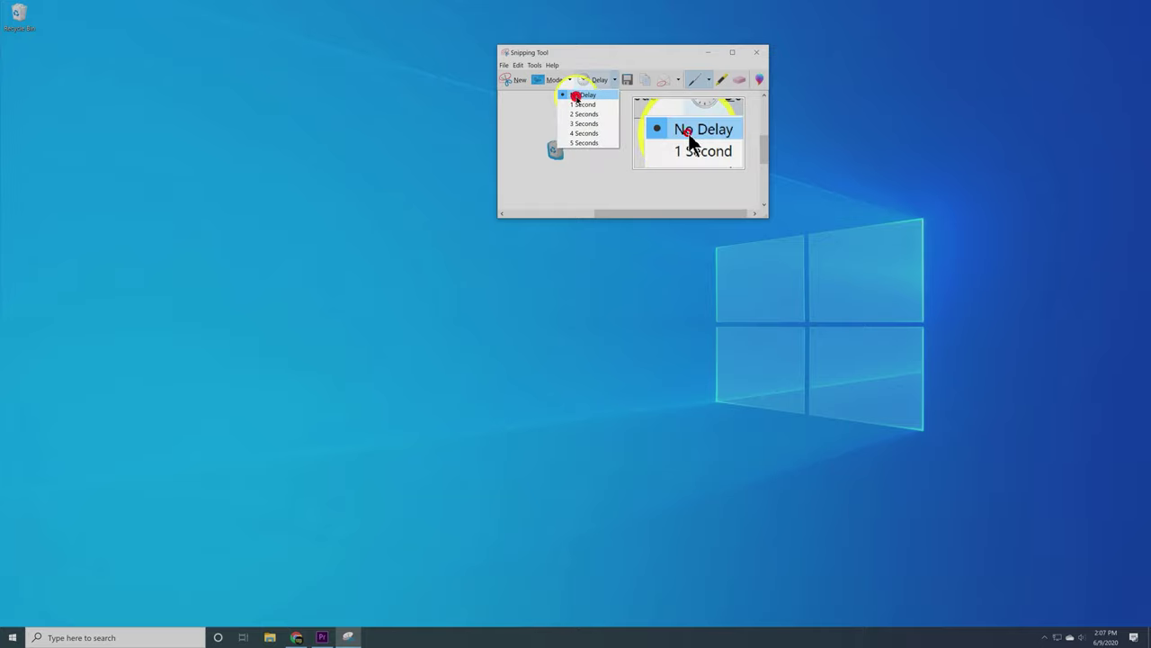
left_click(578, 96)
left_click(516, 80)
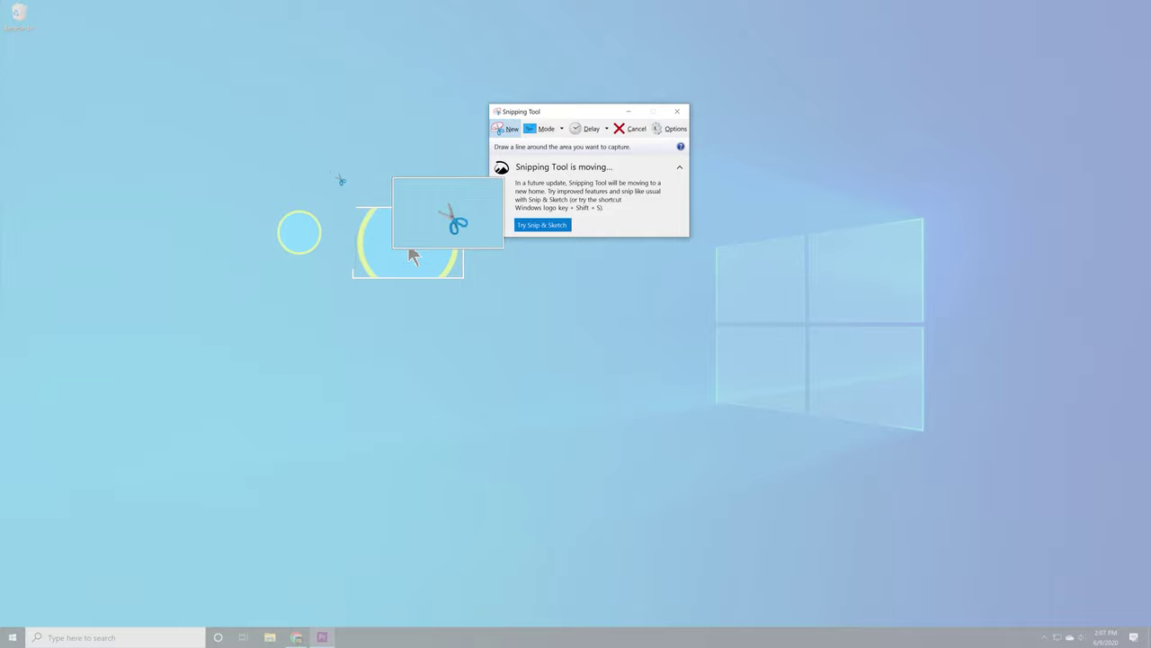
left_click(631, 129)
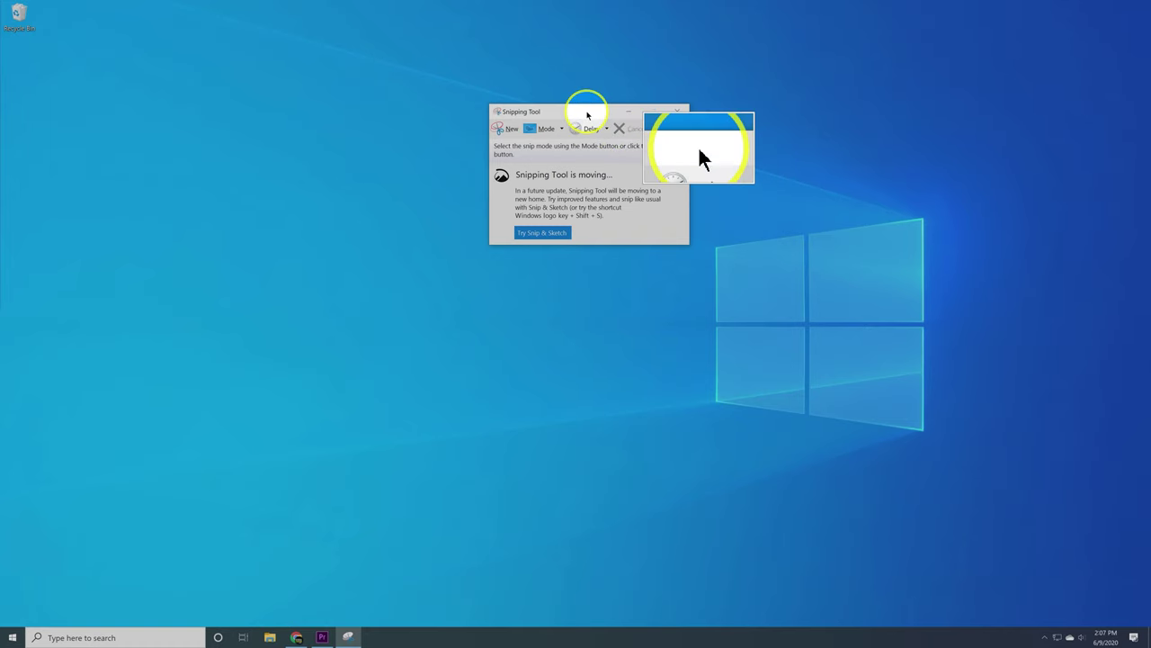
left_click_drag(586, 113, 320, 58)
left_click(329, 77)
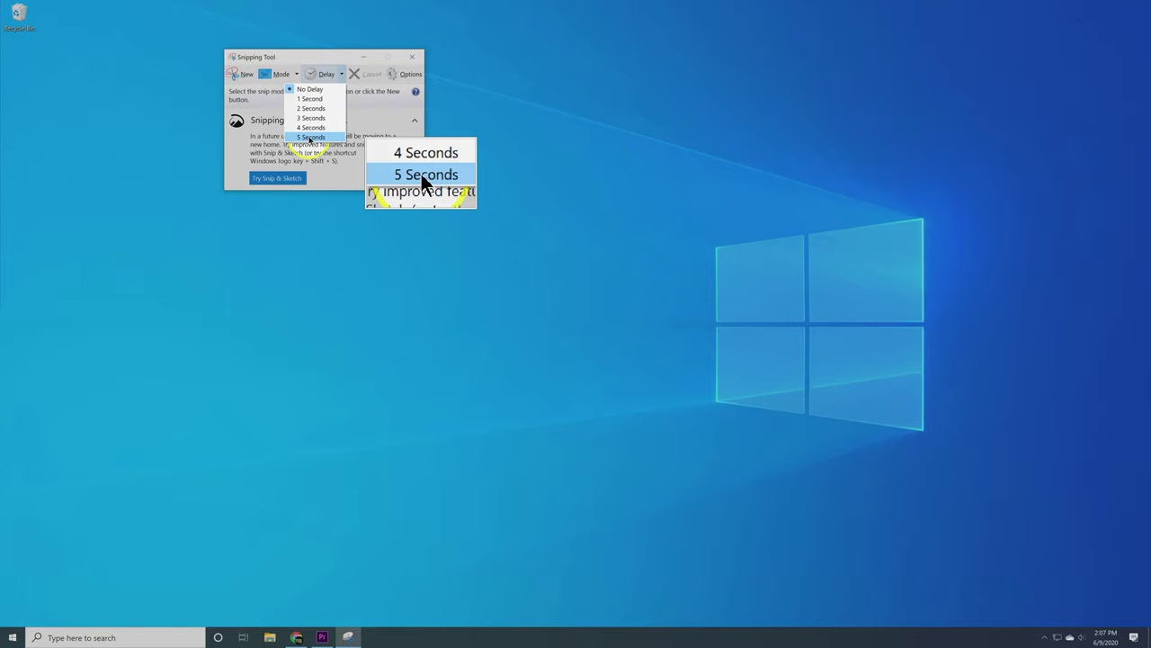
- With a 5 Seconds delay in Rectangular Snip mode, capture Chrome's open History submenu
left_click(309, 138)
left_click(296, 74)
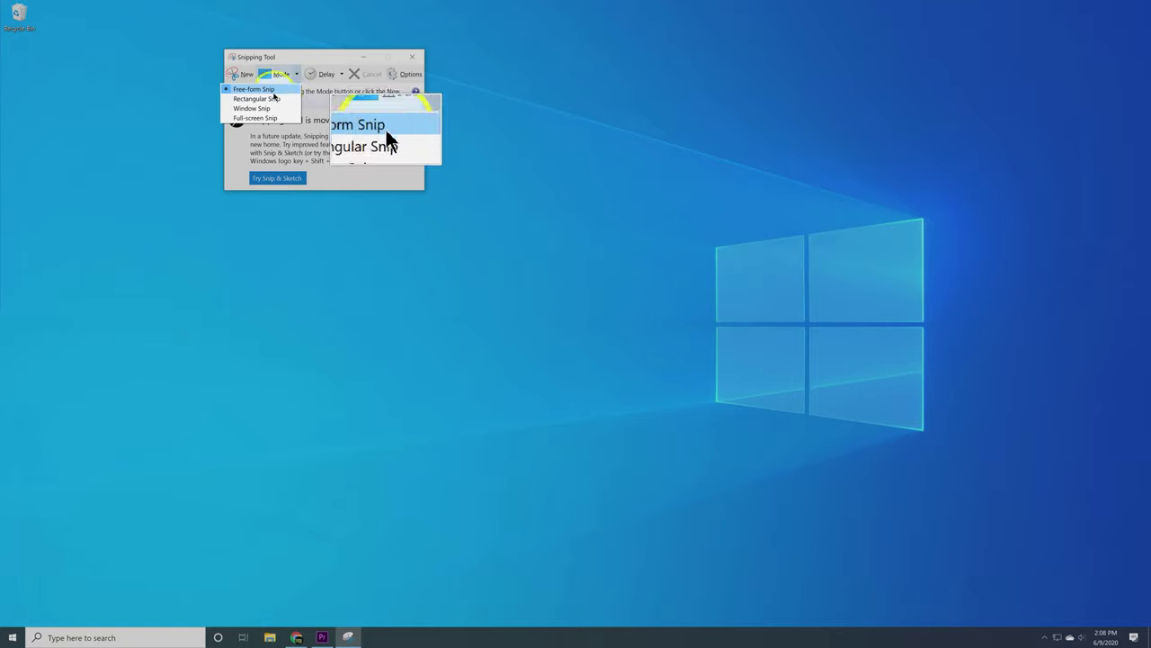
left_click(272, 97)
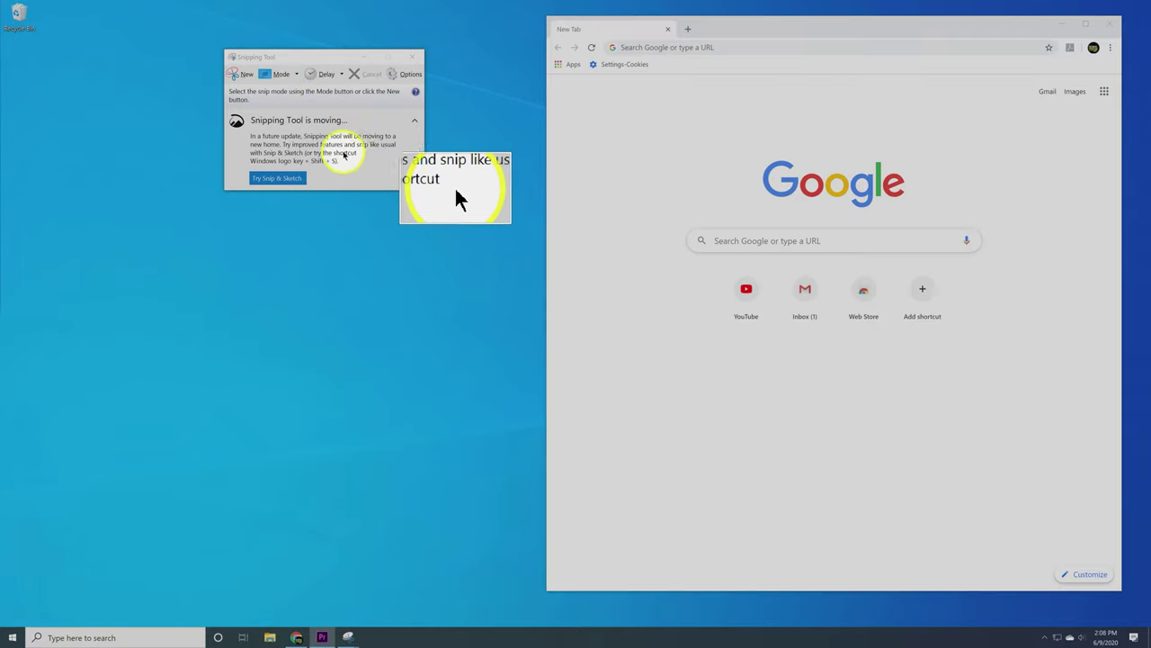
left_click(245, 75)
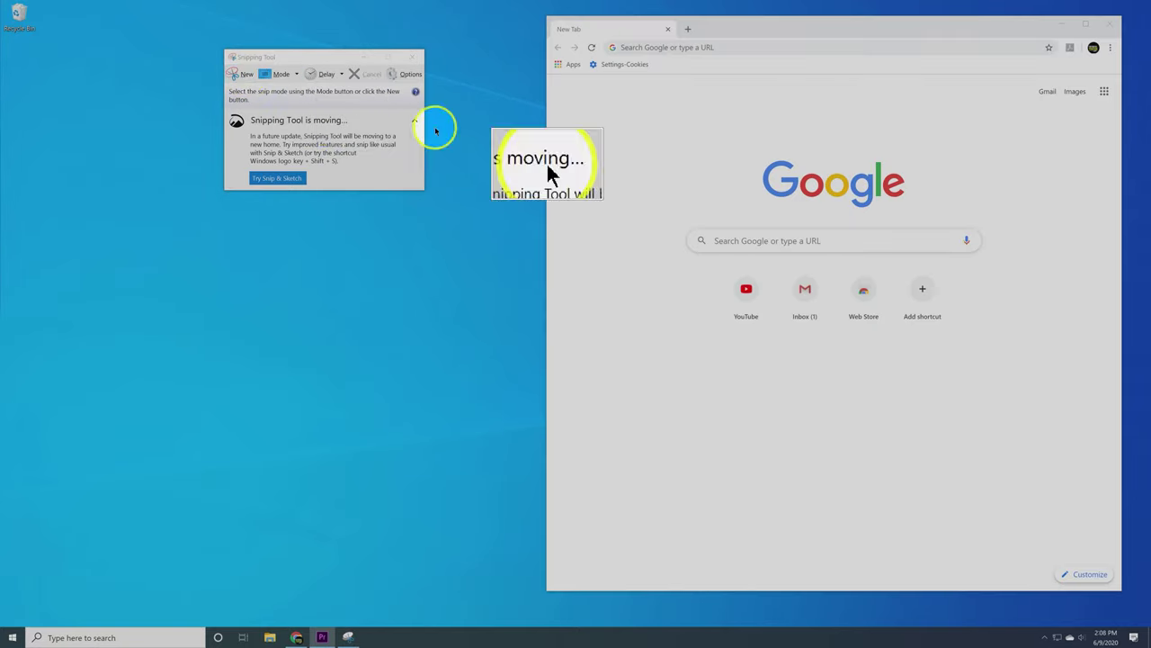
left_click(1109, 47)
mouse_move(1001, 106)
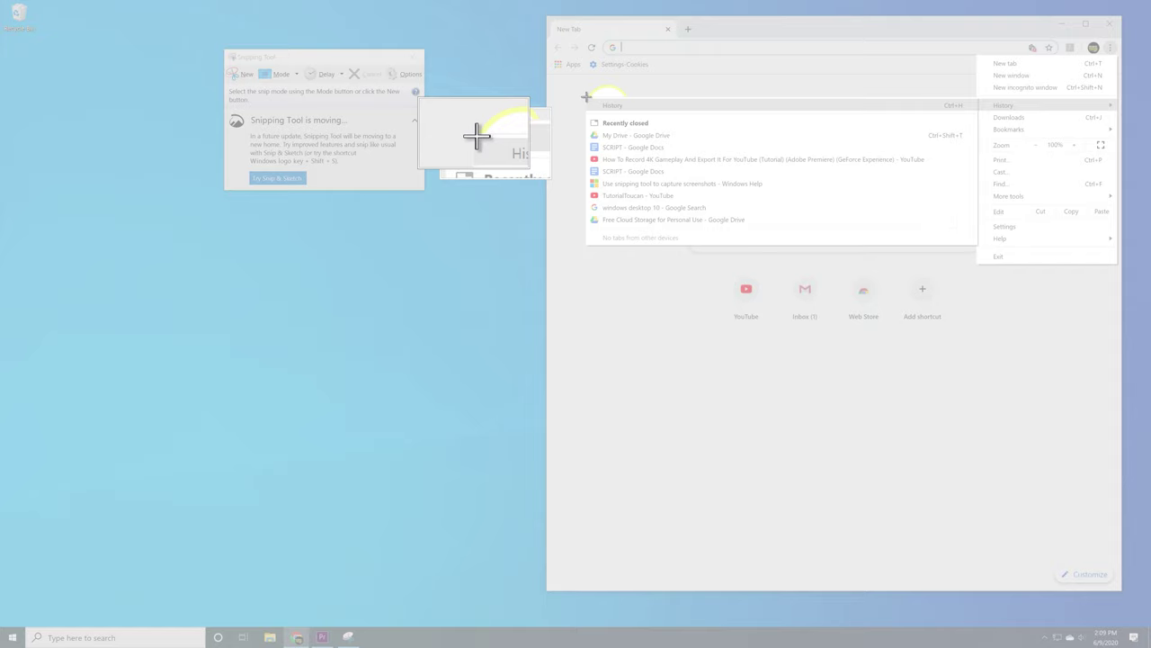
left_click_drag(586, 96, 977, 246)
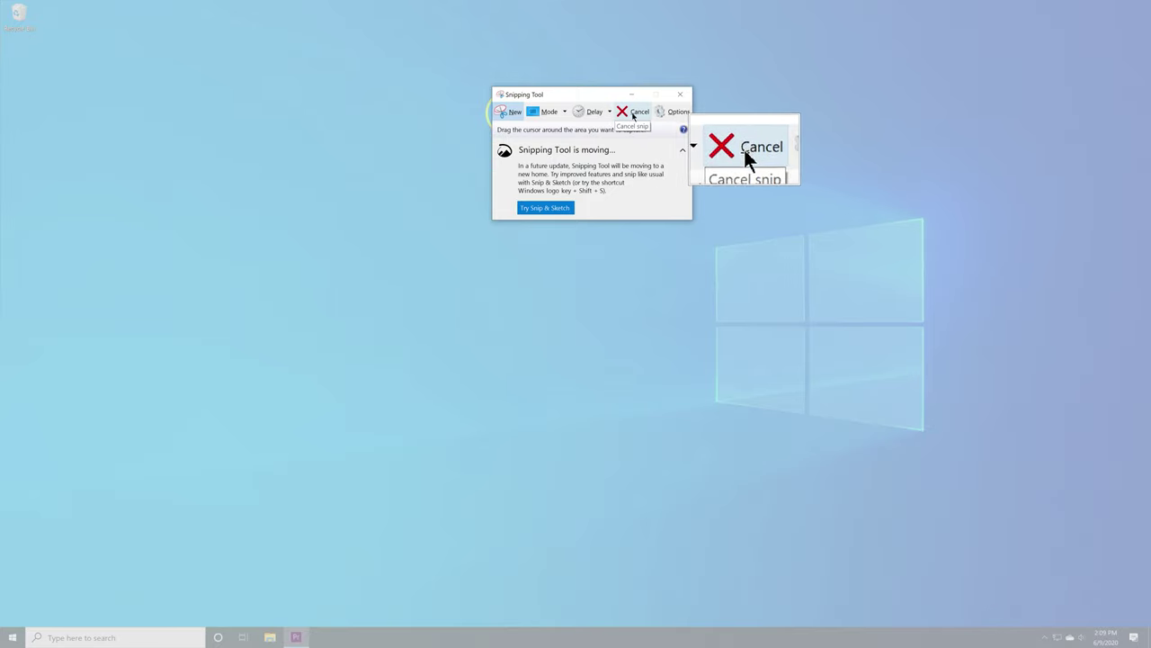
- Cancel the pending snip
left_click(633, 115)
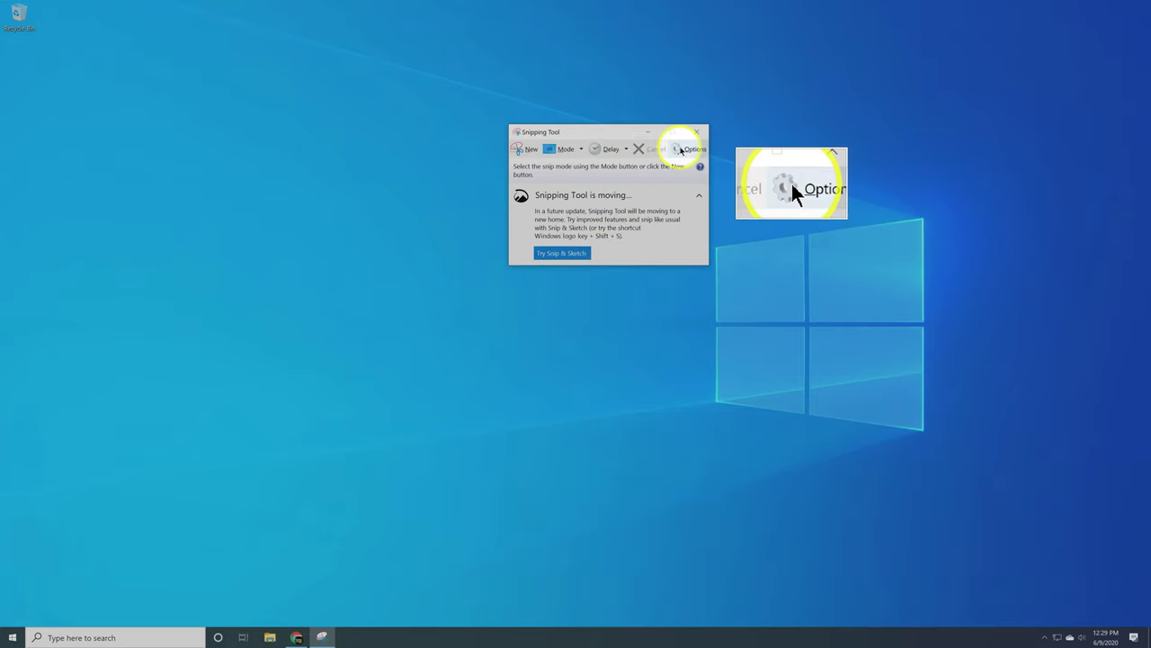
left_click(685, 151)
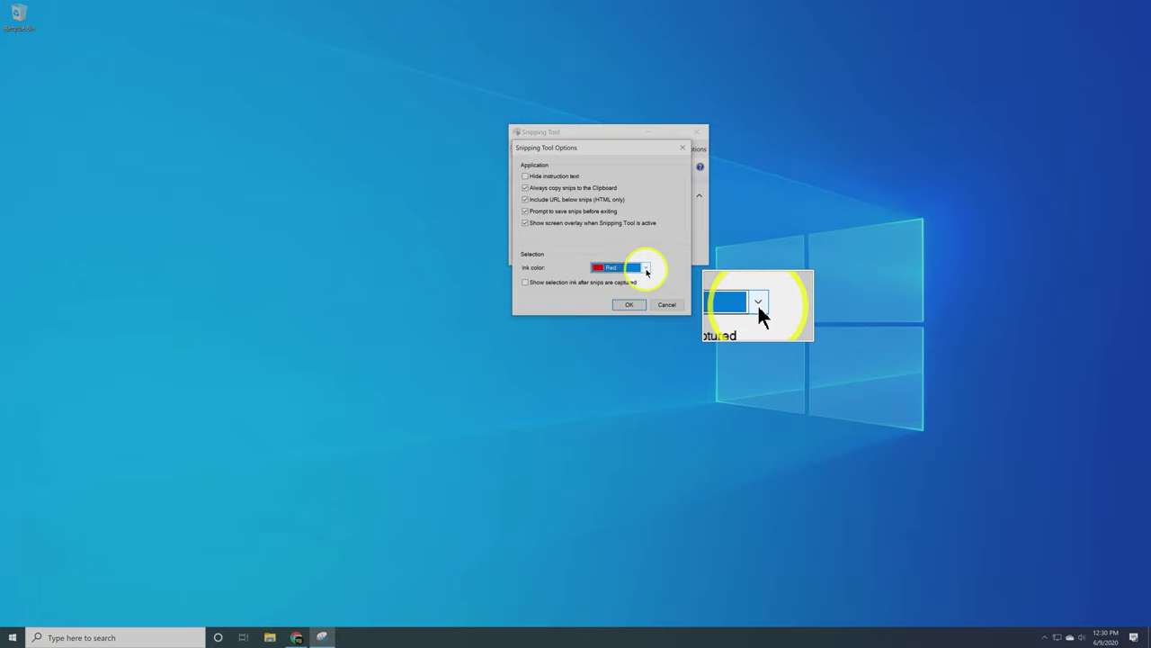
left_click(647, 270)
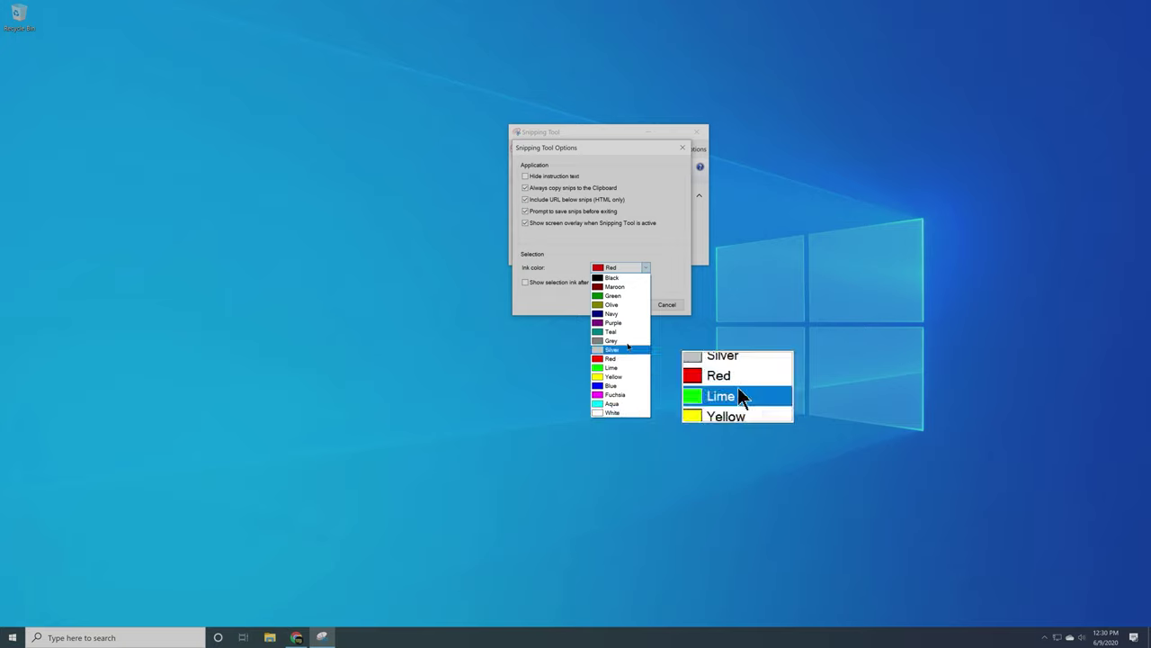
left_click(626, 258)
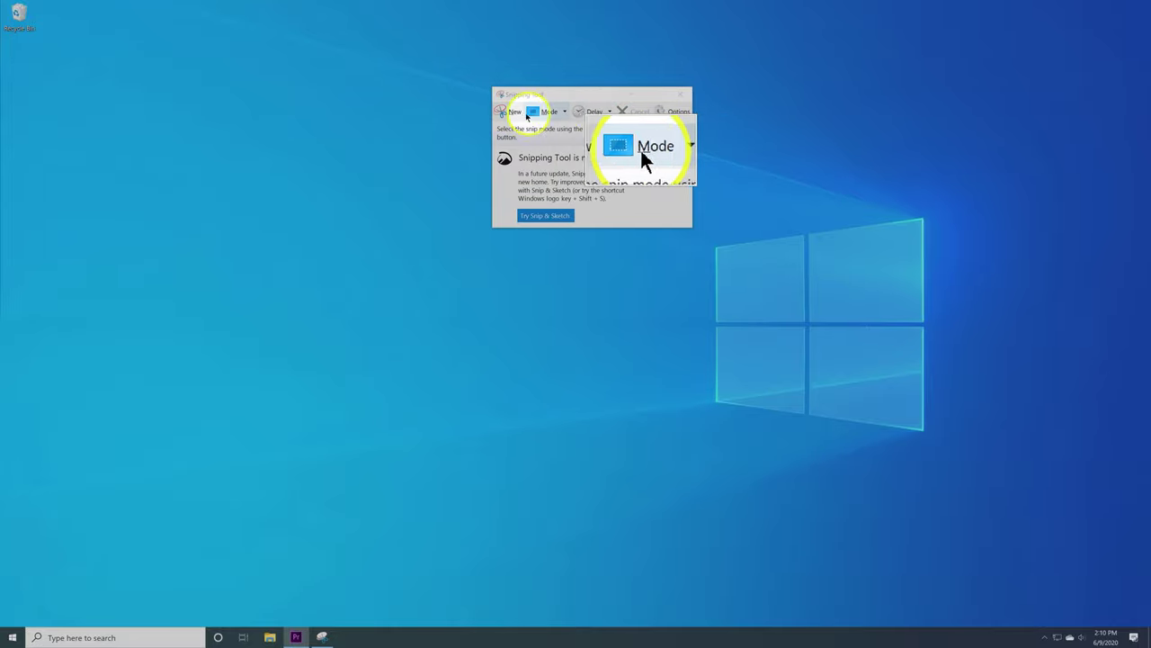
- Snip a rectangle of the desktop, then view the Save Snip and Send Snip e-mail options
left_click(511, 116)
left_click_drag(314, 180, 1095, 426)
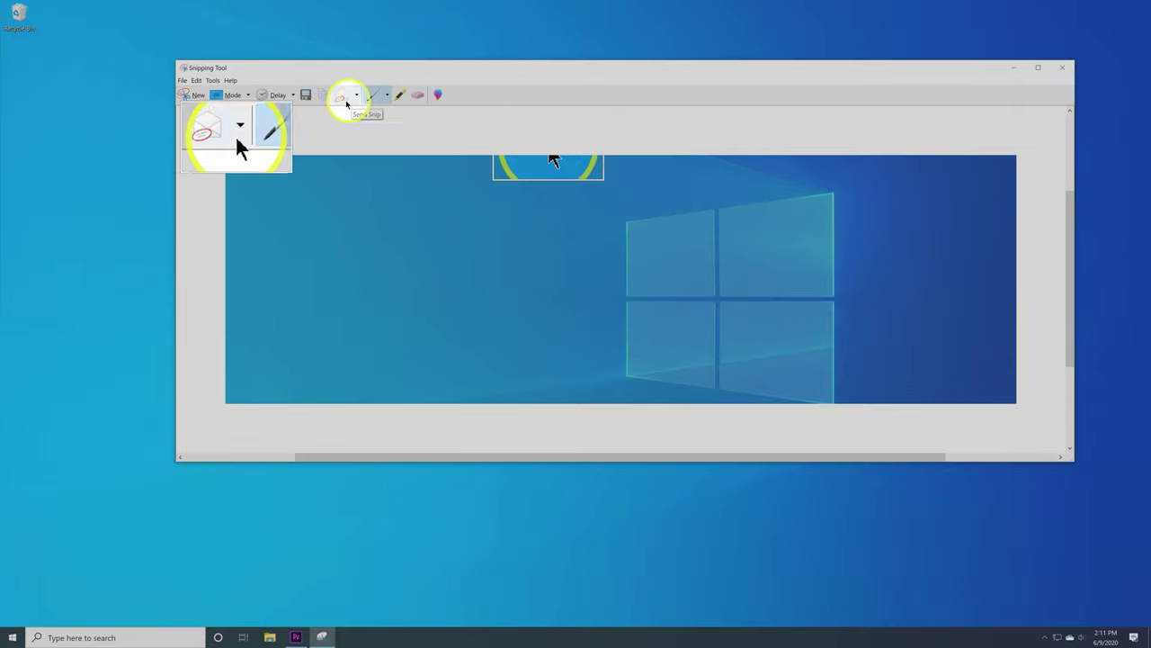
left_click(180, 81)
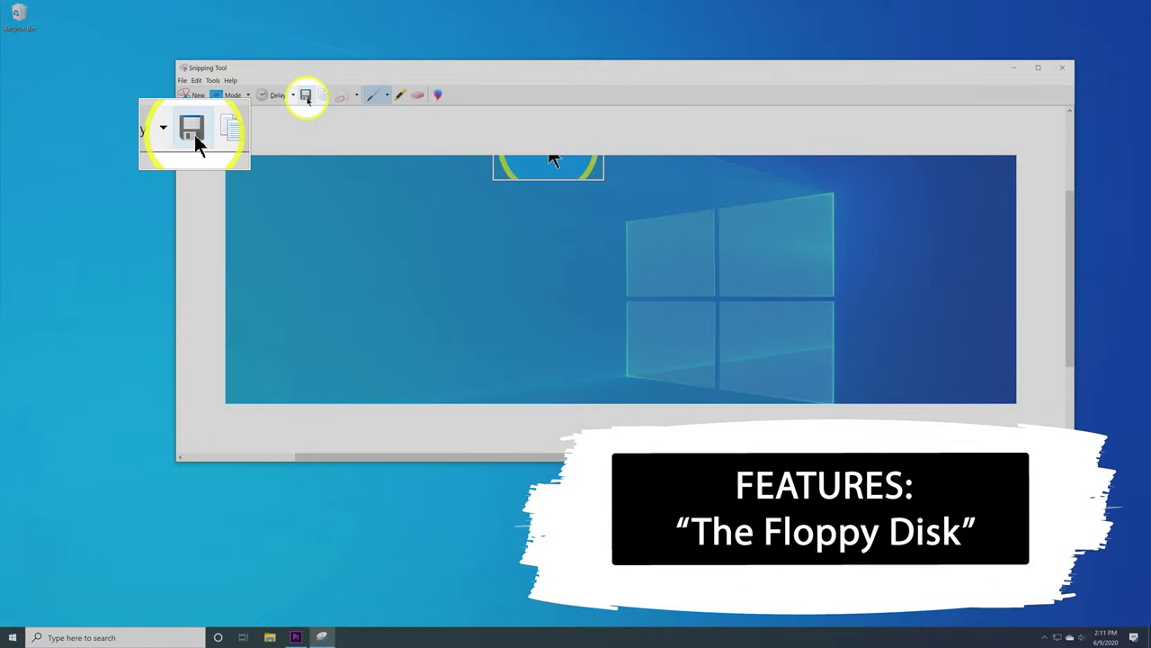
left_click(306, 95)
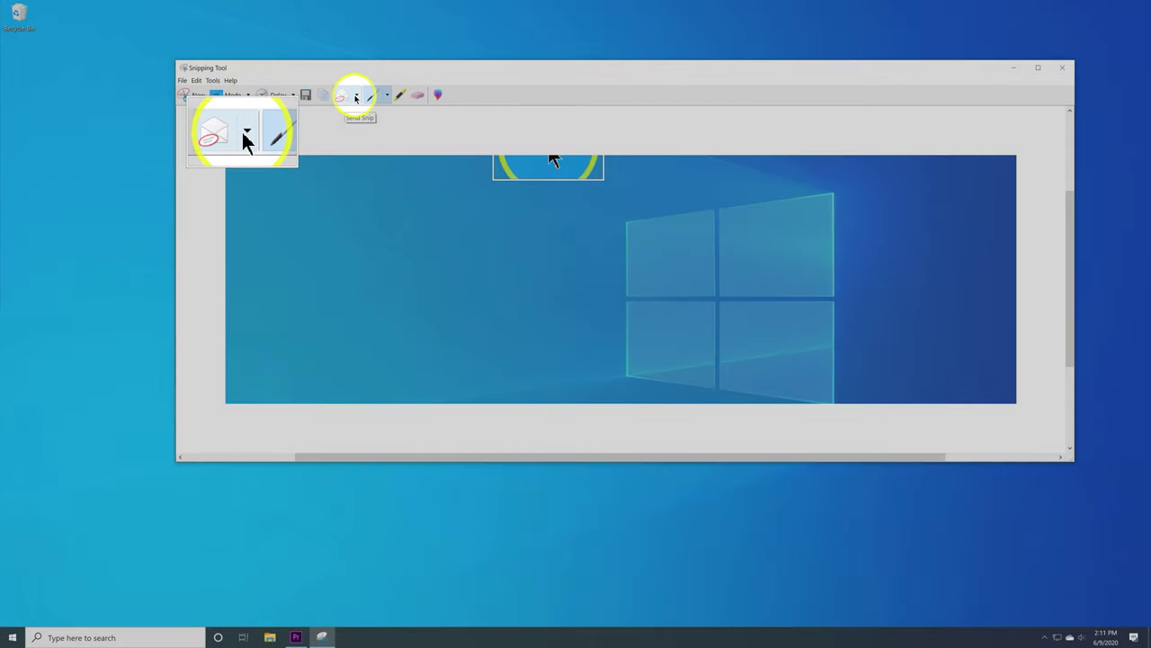
left_click(357, 95)
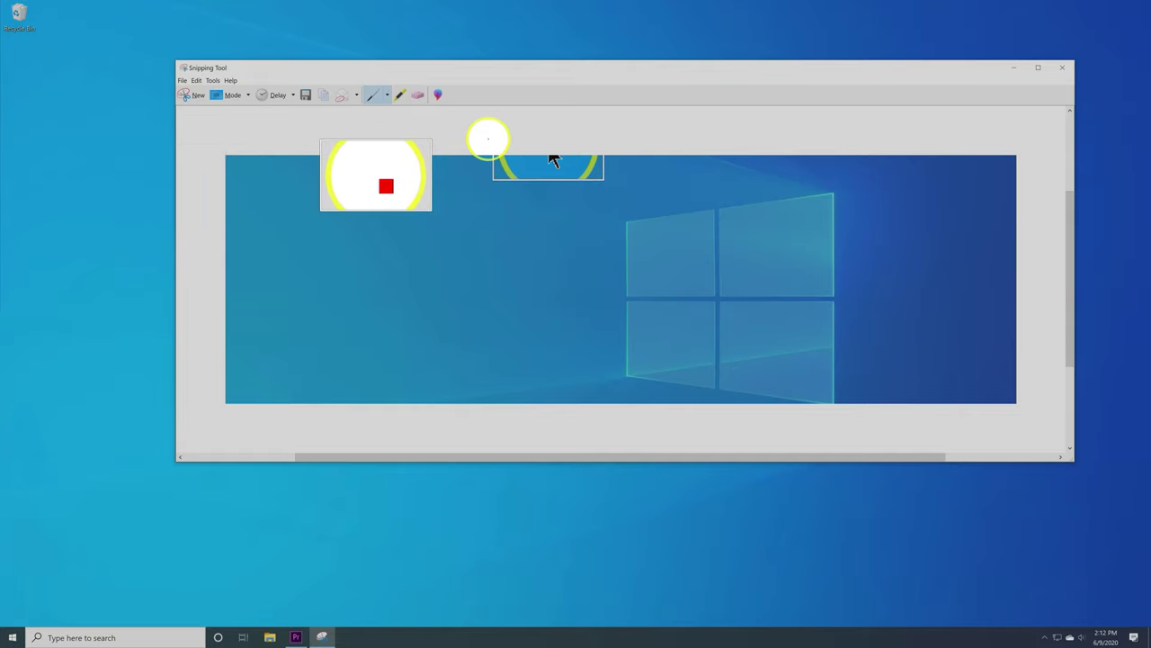
- Select Custom Pen from the pen list, then reopen the list to customize it
left_click(387, 95)
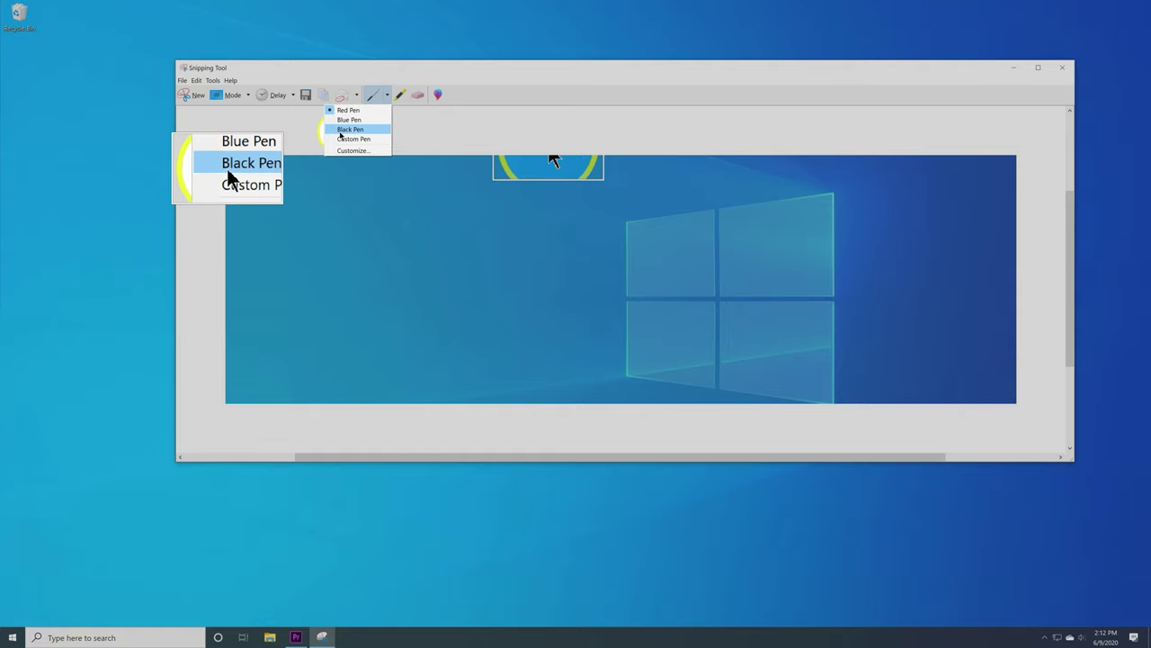
left_click(344, 139)
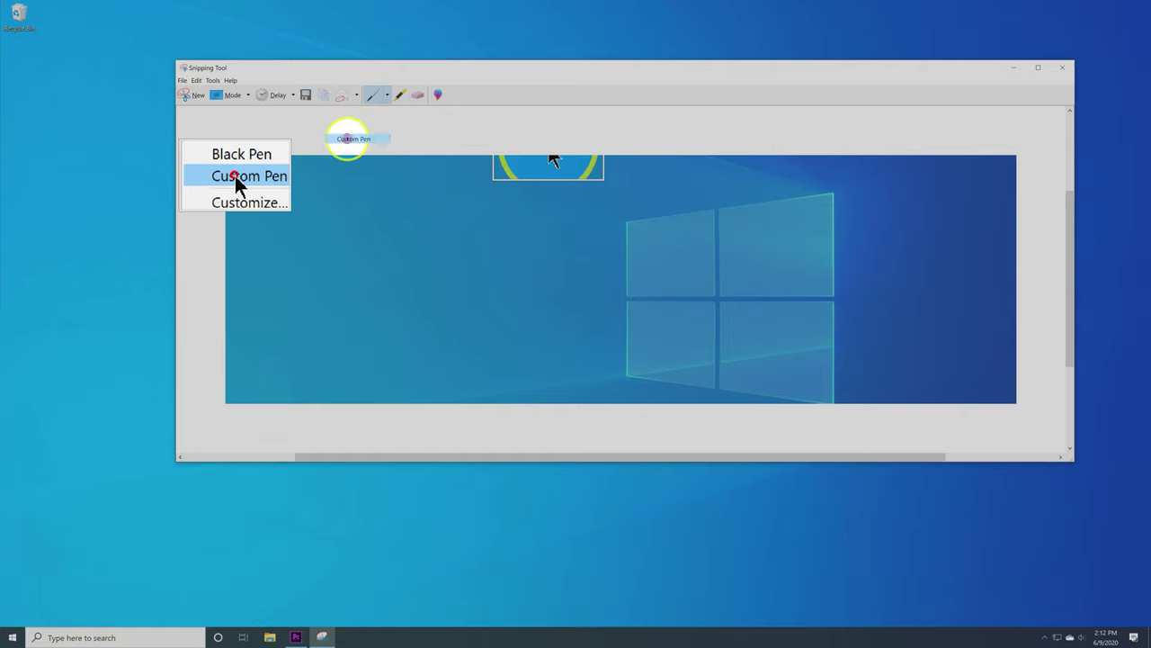
left_click(387, 94)
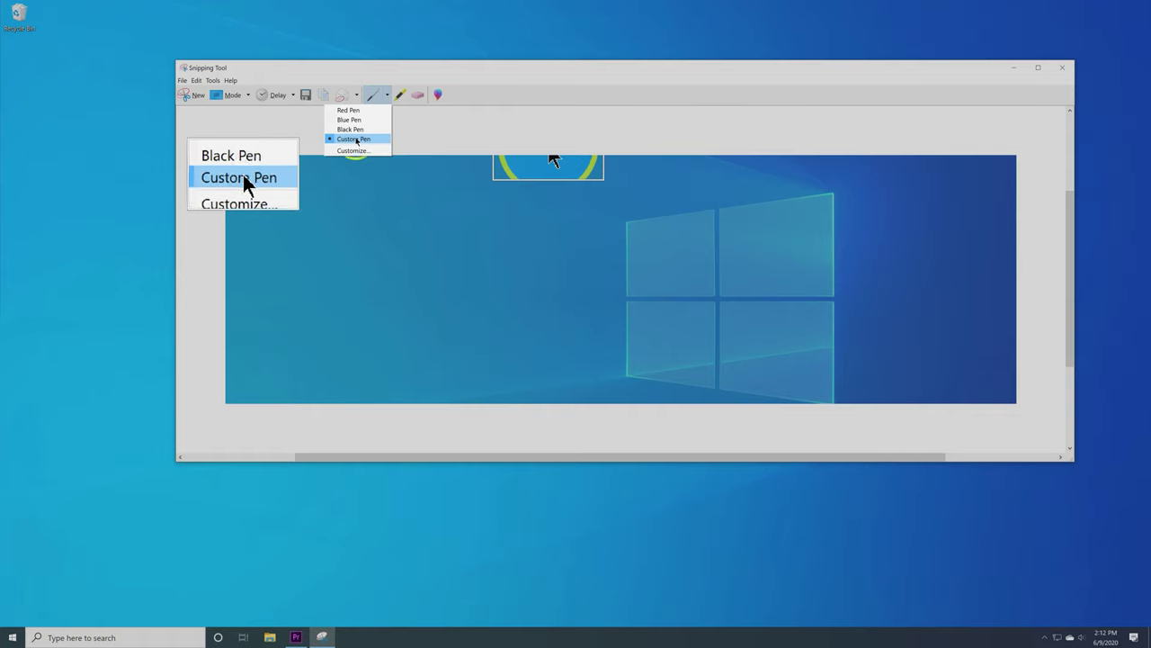
- Customize the pen with Blue colour, Thick point pen thickness and Round tip pen
left_click(352, 151)
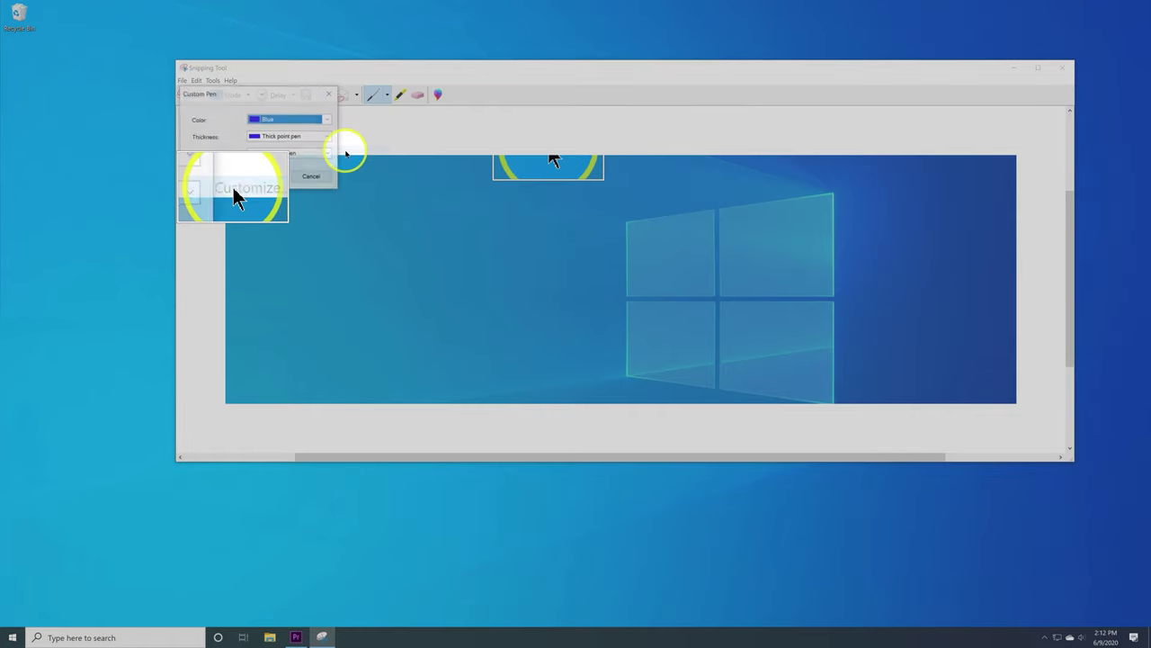
left_click(266, 123)
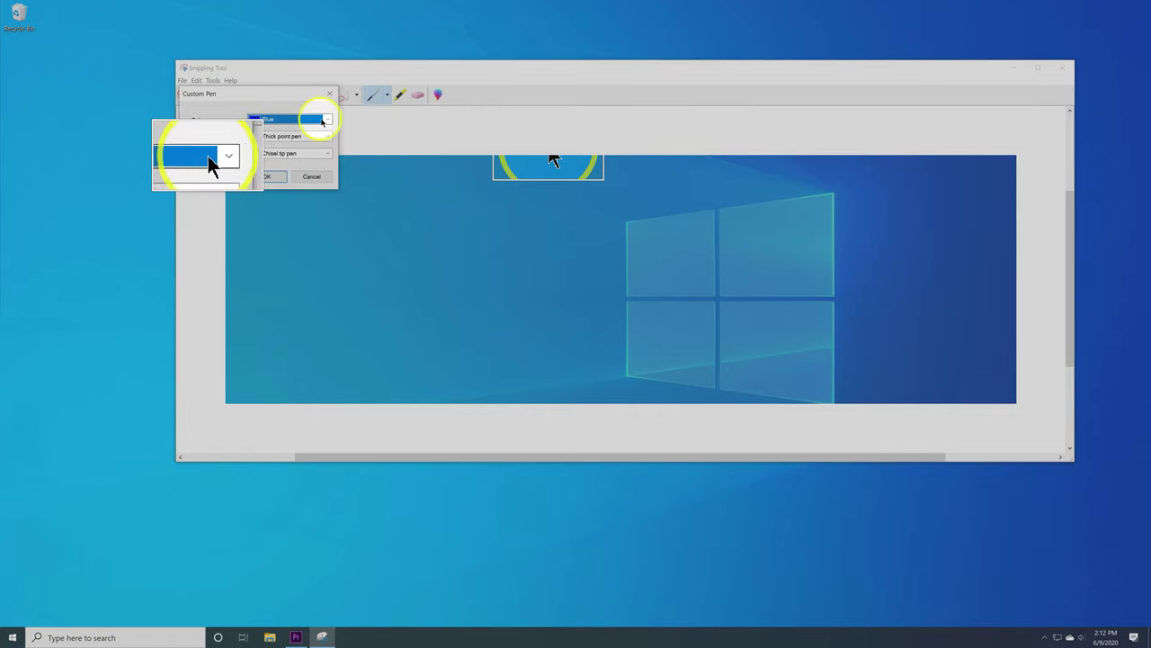
left_click(270, 120)
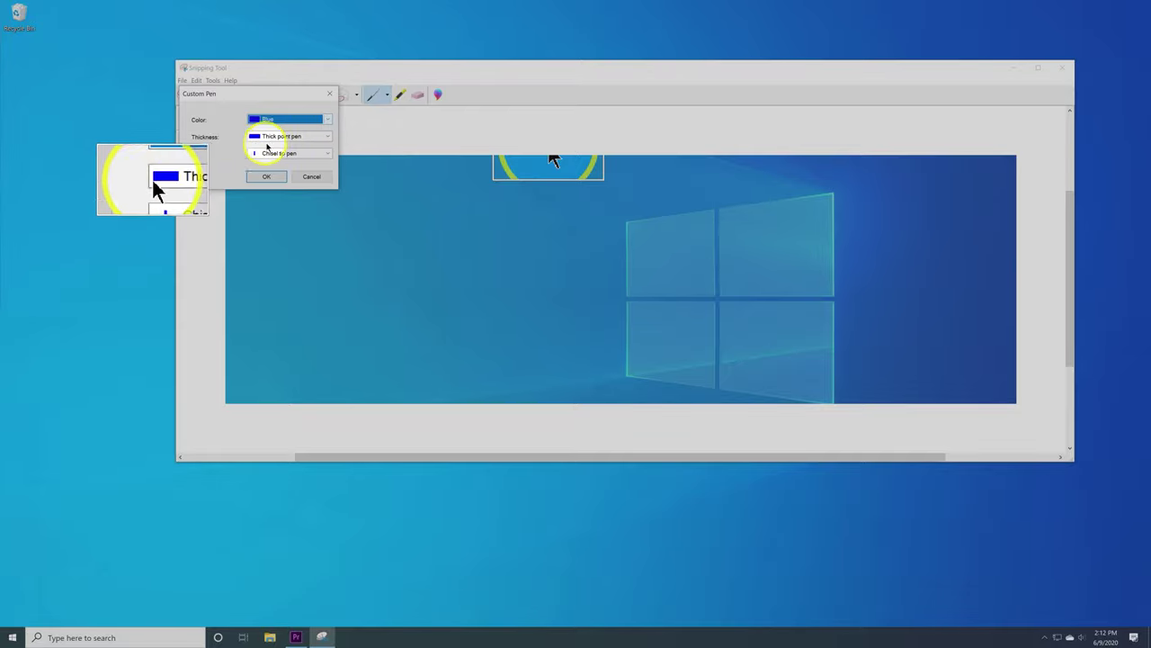
left_click(275, 136)
left_click(227, 144)
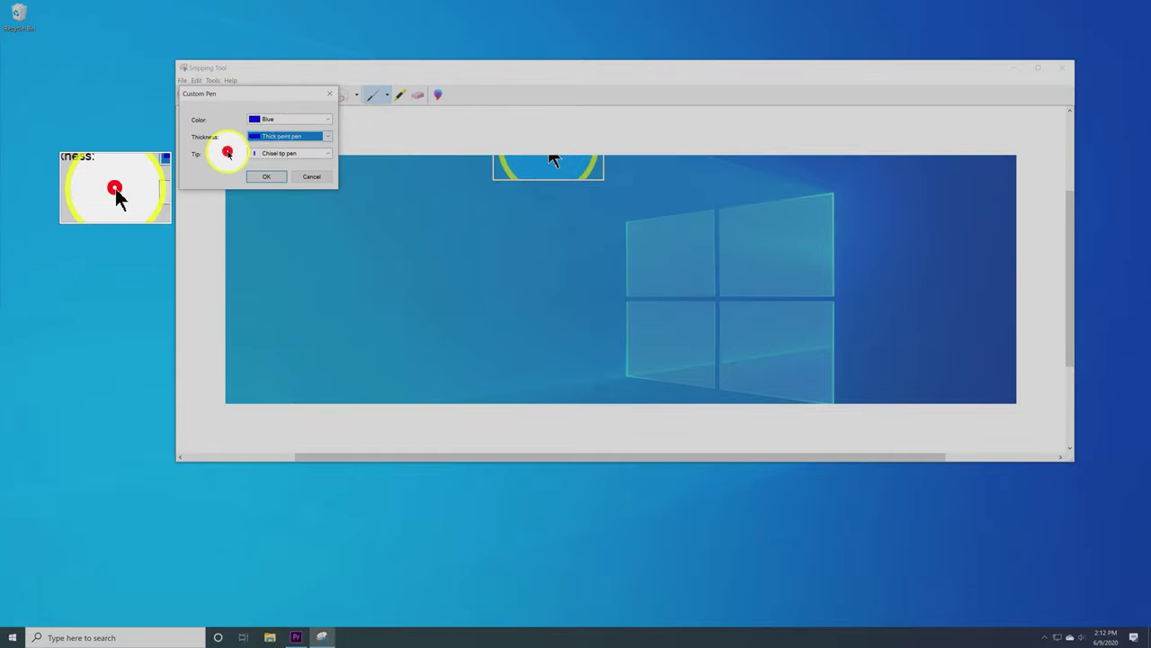
left_click(302, 155)
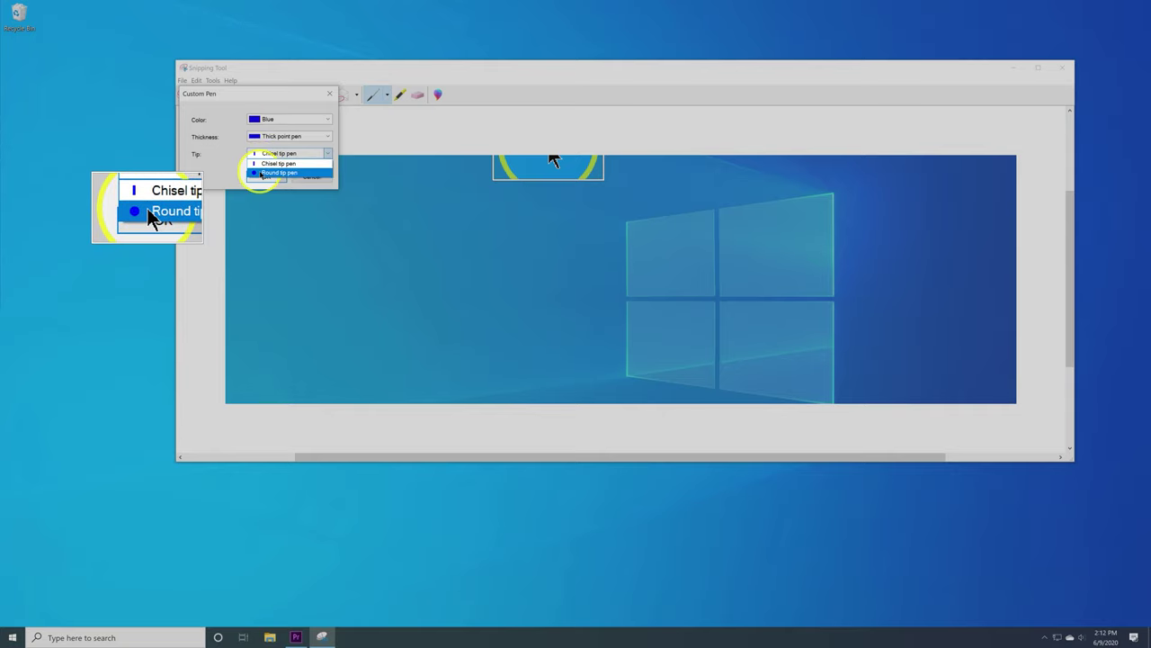
left_click(261, 172)
left_click(266, 178)
- Scribble three blue freehand zigzag strokes across the snip
mouse_move(282, 168)
left_mouse_down()
mouse_move(277, 285)
mouse_move(477, 356)
left_mouse_up()
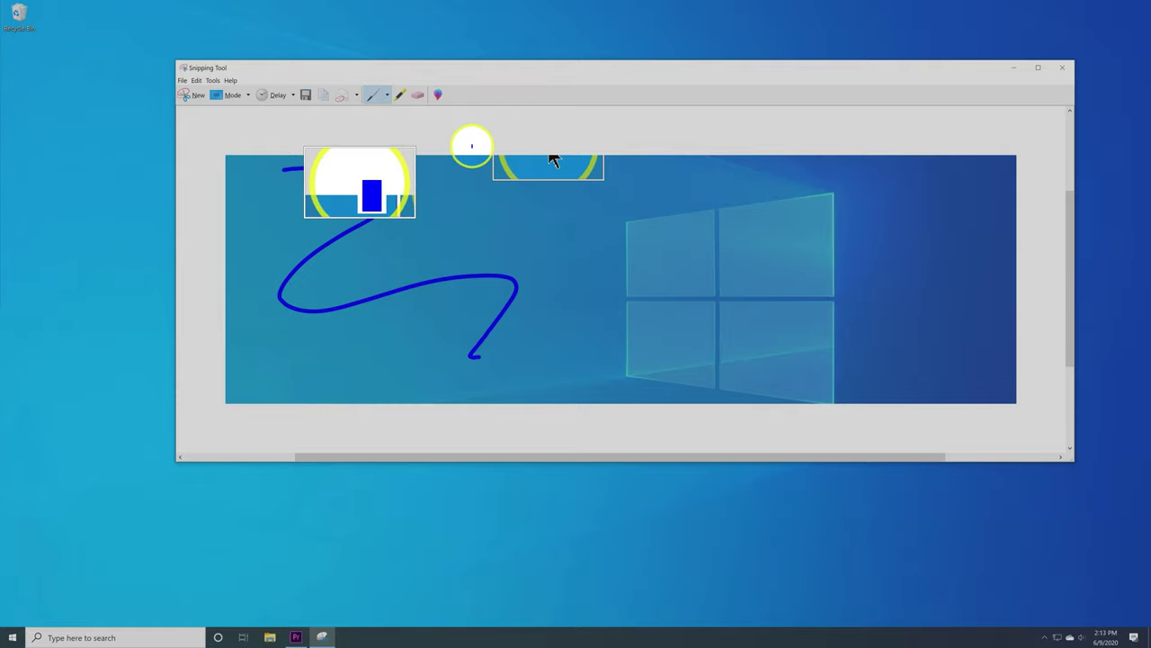
mouse_move(469, 139)
left_mouse_down()
mouse_move(547, 131)
mouse_move(661, 206)
mouse_move(790, 394)
left_mouse_up()
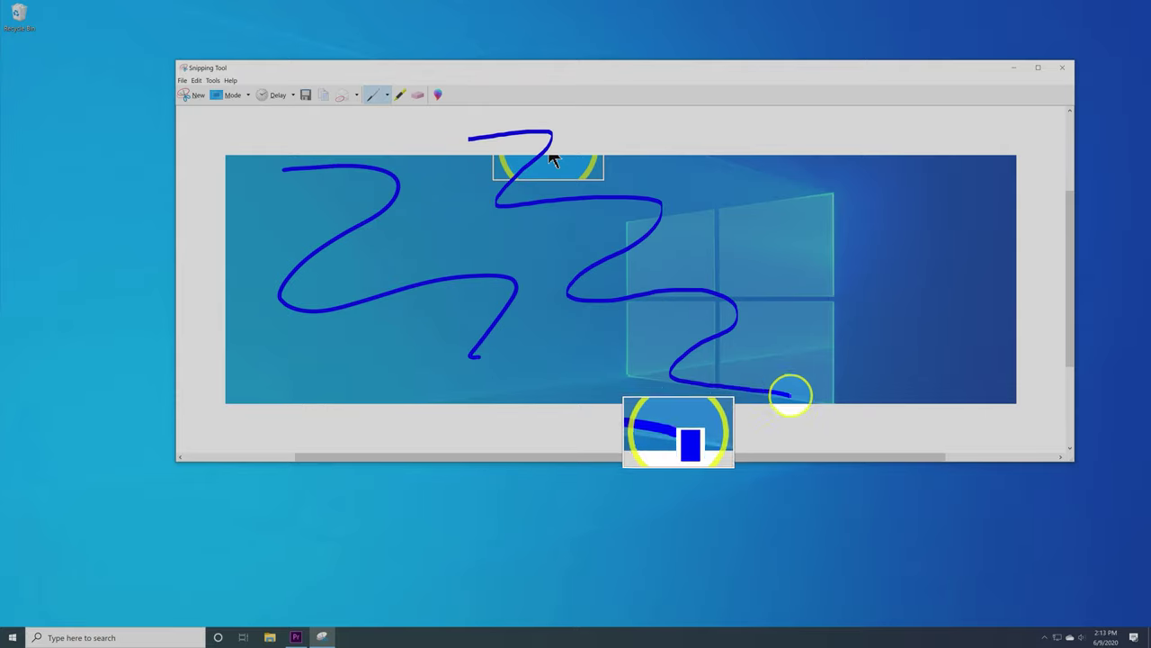
mouse_move(622, 133)
left_mouse_down()
mouse_move(737, 132)
mouse_move(899, 416)
left_mouse_up()
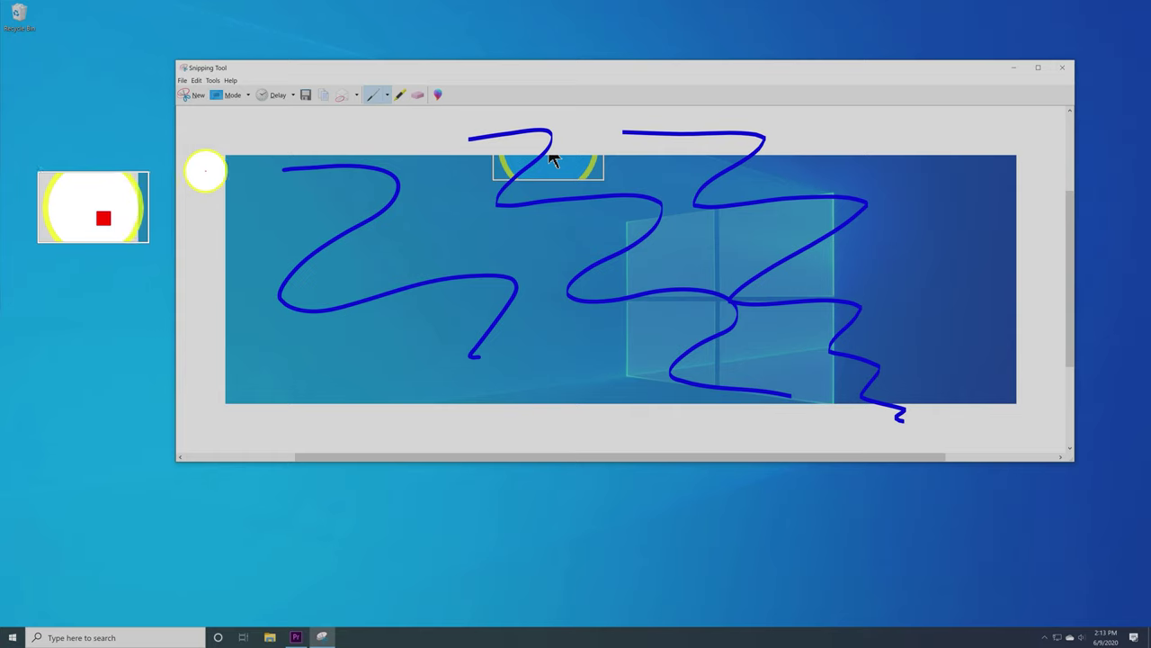
- Draw a red arrow and check mark, highlight a yellow strip, then erase the markings
mouse_move(205, 142)
left_mouse_down()
mouse_move(231, 172)
mouse_move(250, 154)
left_mouse_up()
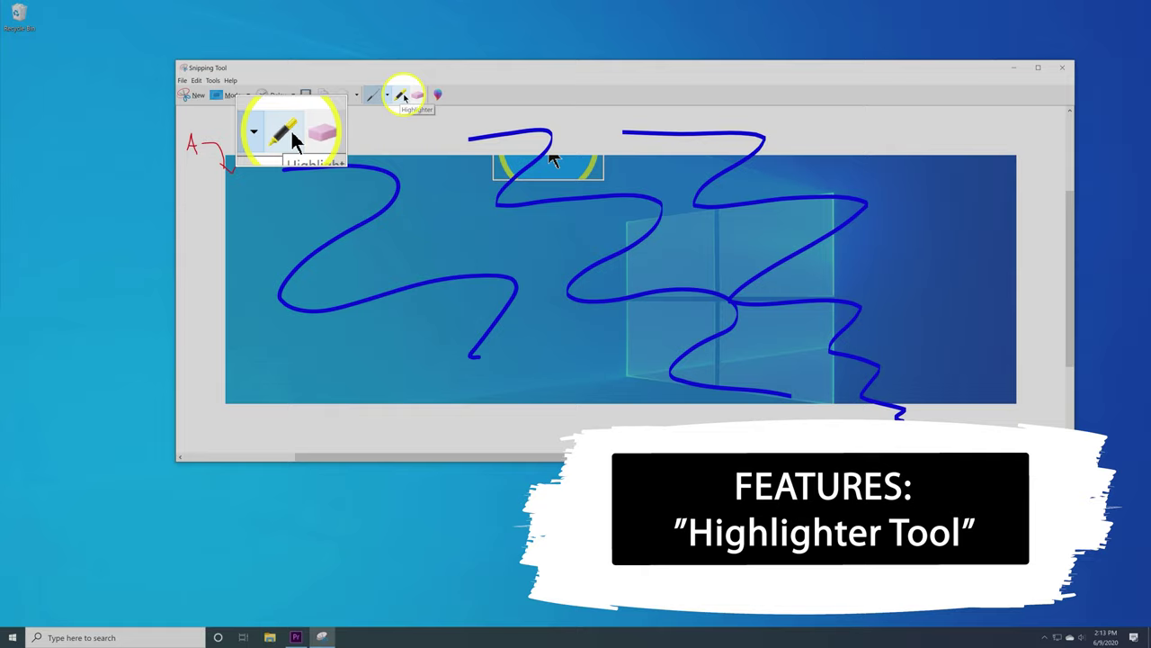
left_click(404, 95)
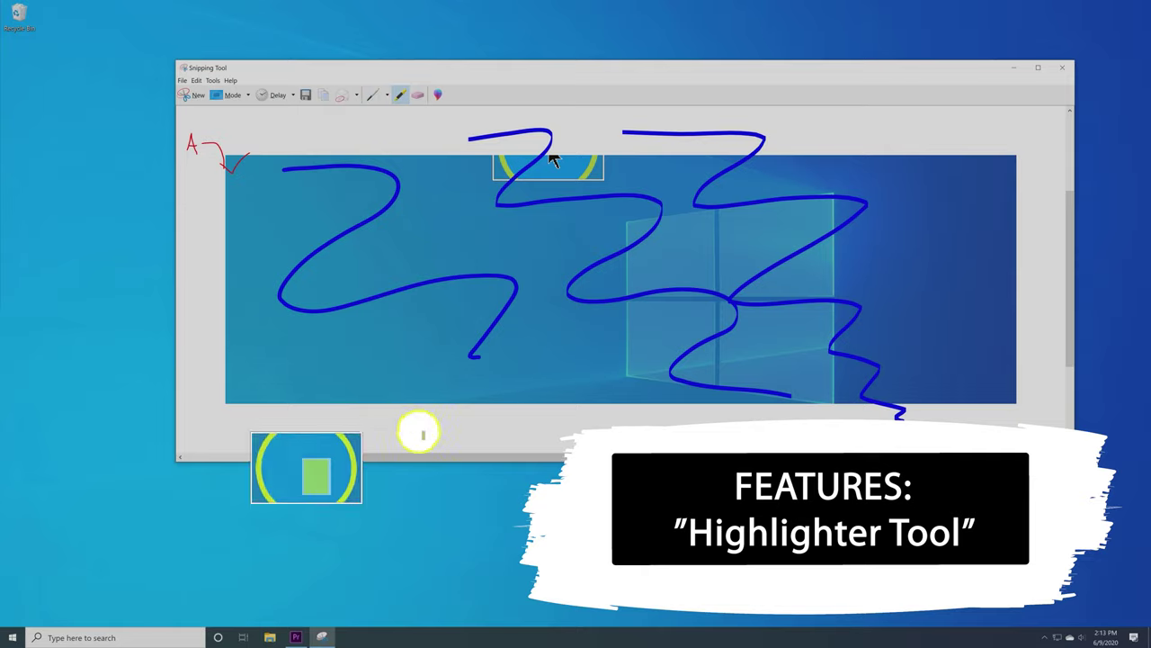
left_click_drag(396, 419, 483, 420)
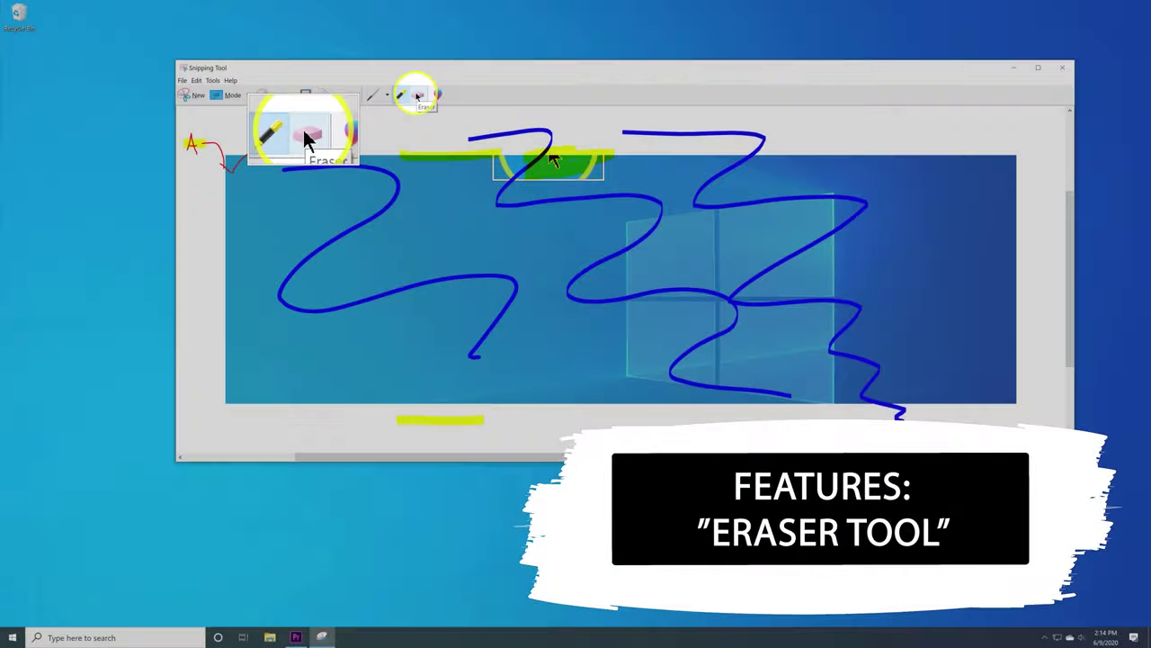
left_click(419, 95)
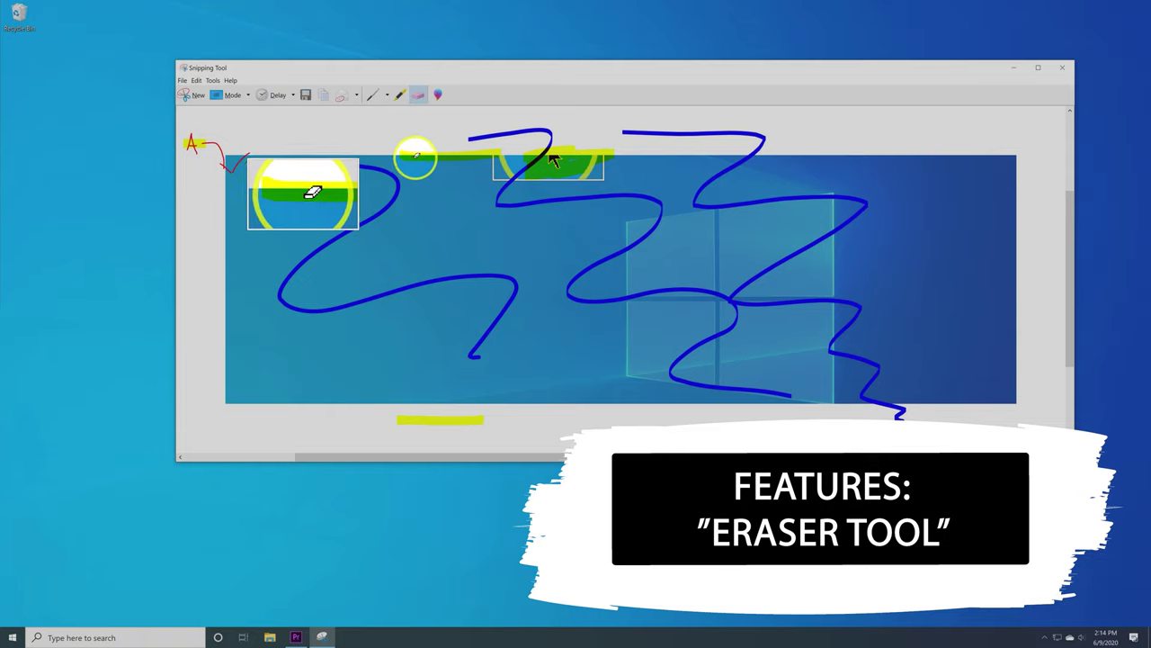
mouse_move(408, 157)
left_mouse_down()
mouse_move(624, 159)
mouse_move(497, 178)
mouse_move(777, 123)
mouse_move(570, 159)
mouse_move(375, 159)
mouse_move(365, 190)
left_mouse_up()
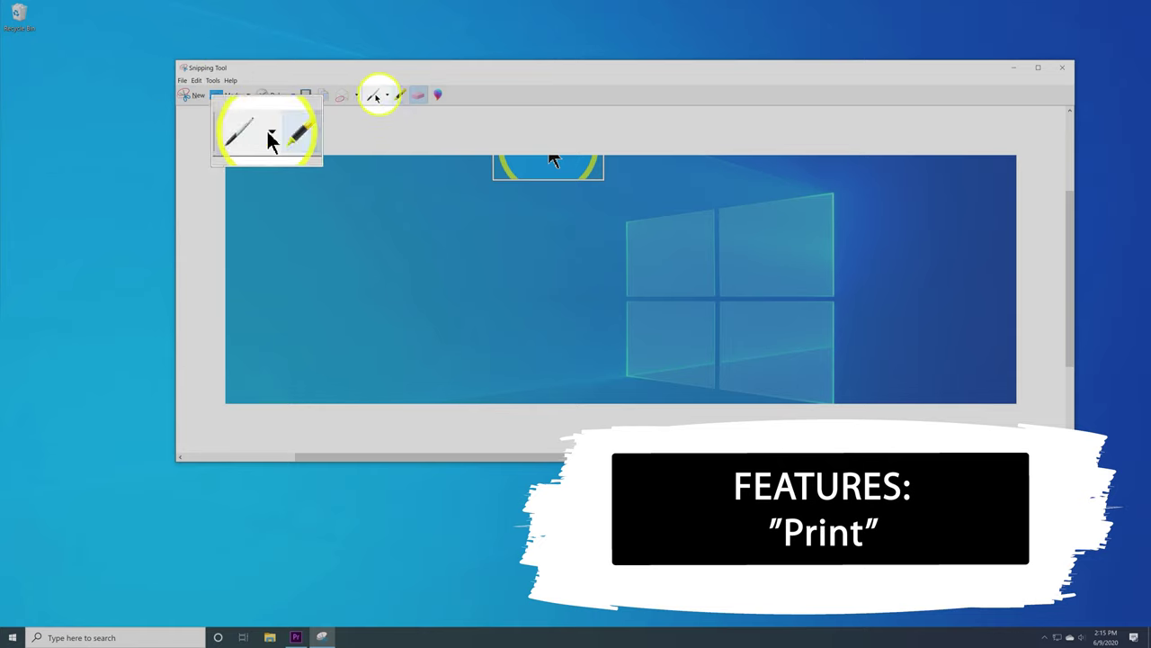
- Open the Print settings for the snip, then close them without printing
left_click(182, 80)
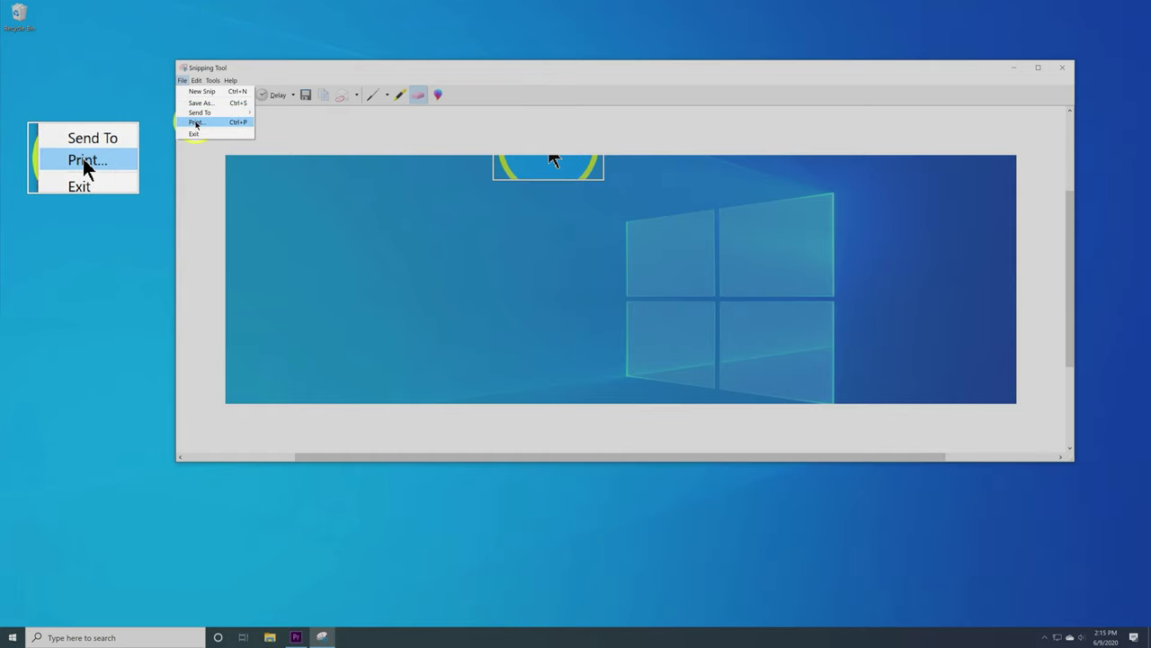
left_click(195, 122)
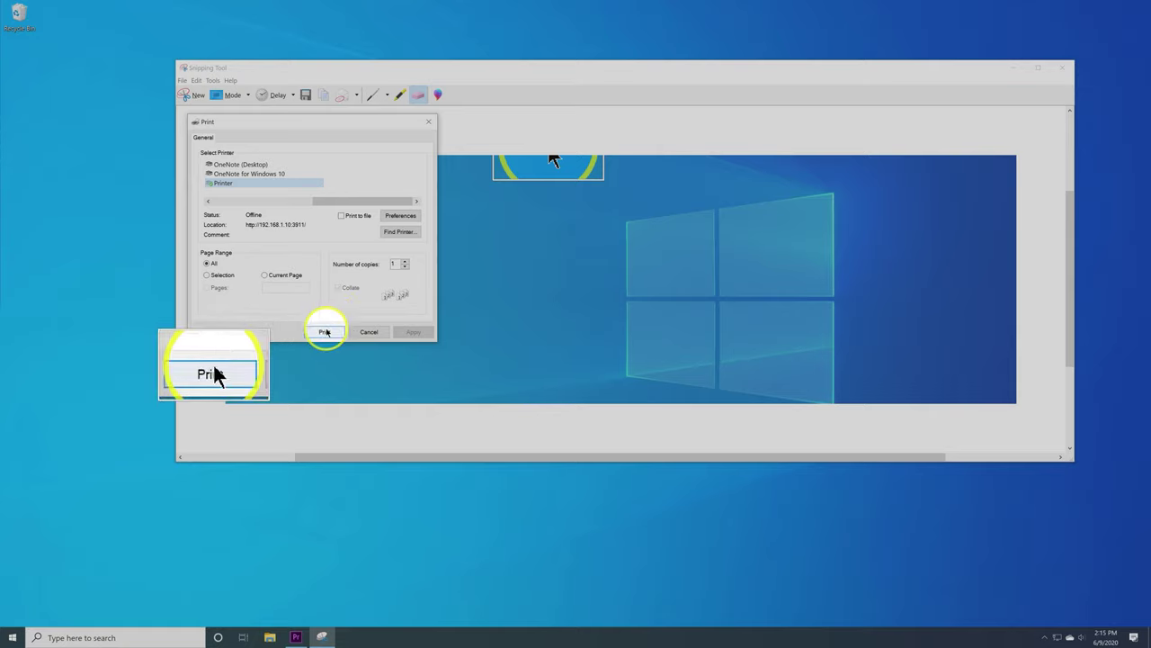
left_click(428, 122)
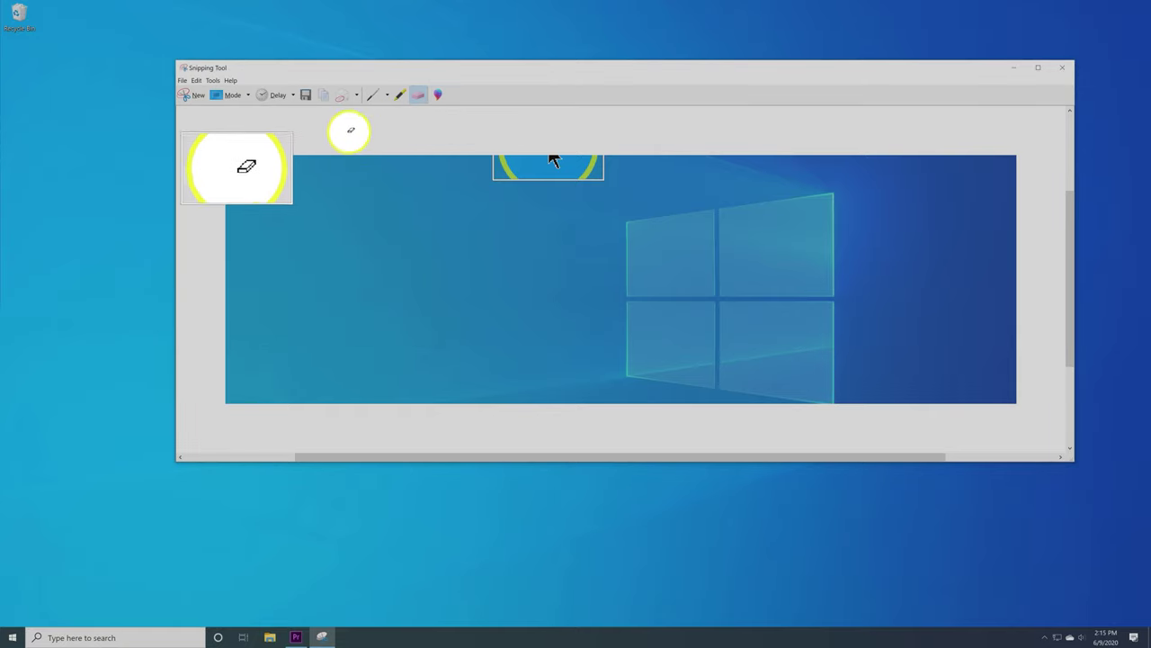
- Save the snip as Capture.PNG on the Desktop
left_click(182, 80)
left_click(199, 102)
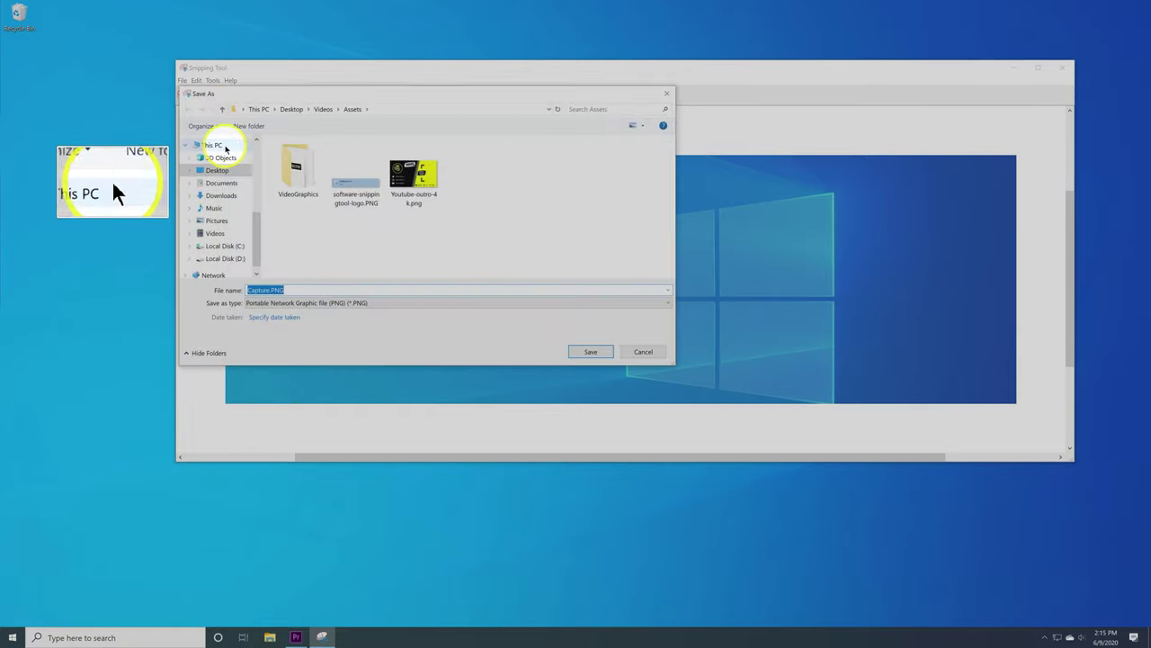
left_click(216, 170)
left_click(590, 351)
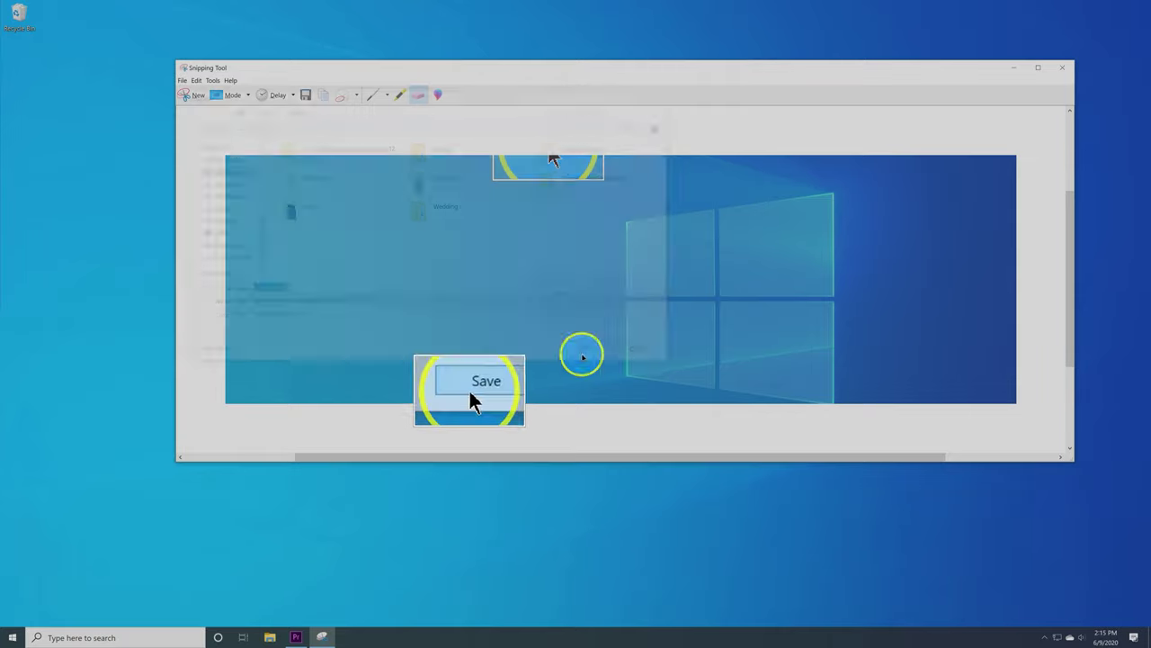
- Close Snipping Tool and bring up the context menu for Capture.PNG on the desktop
left_click(1062, 67)
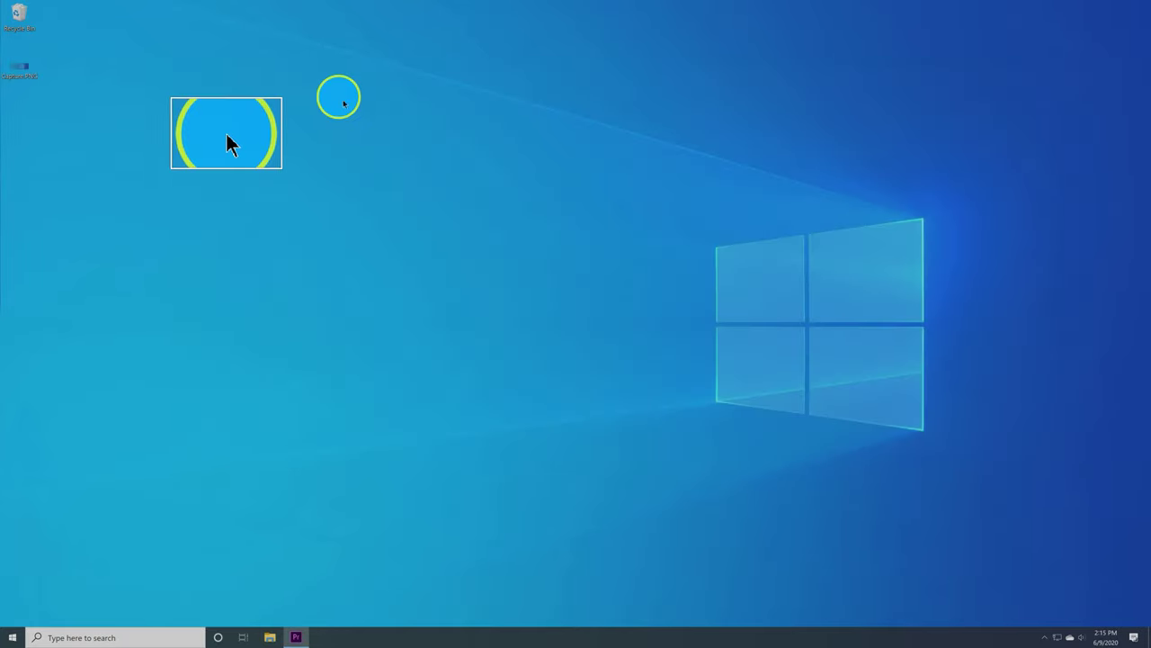
right_click(18, 69)
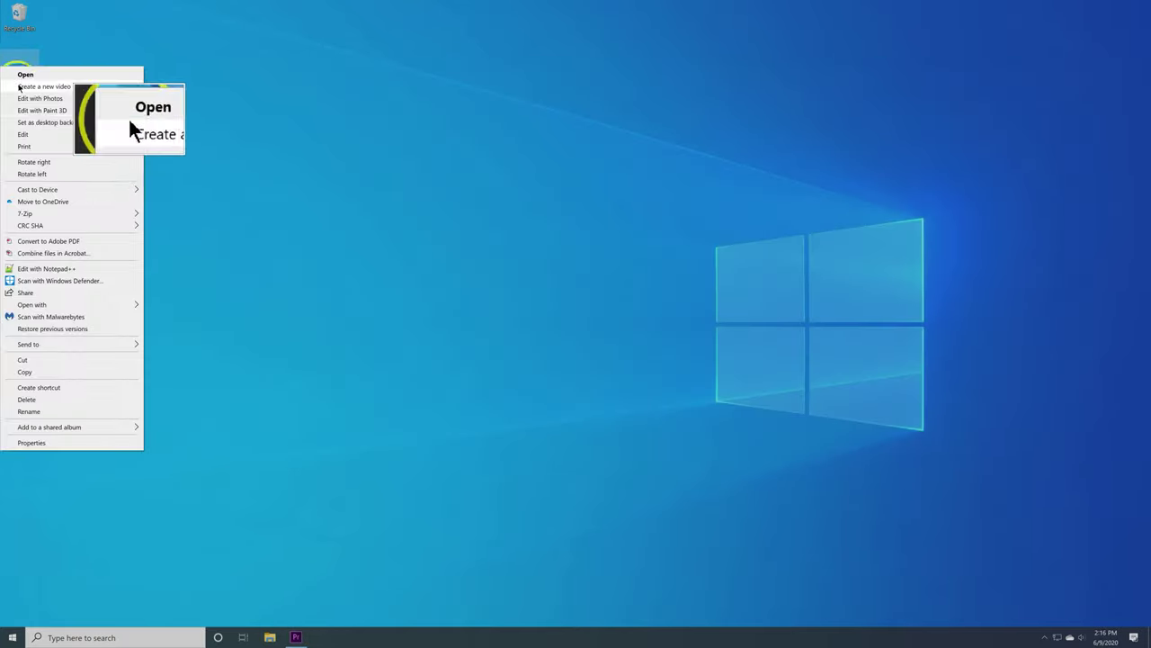